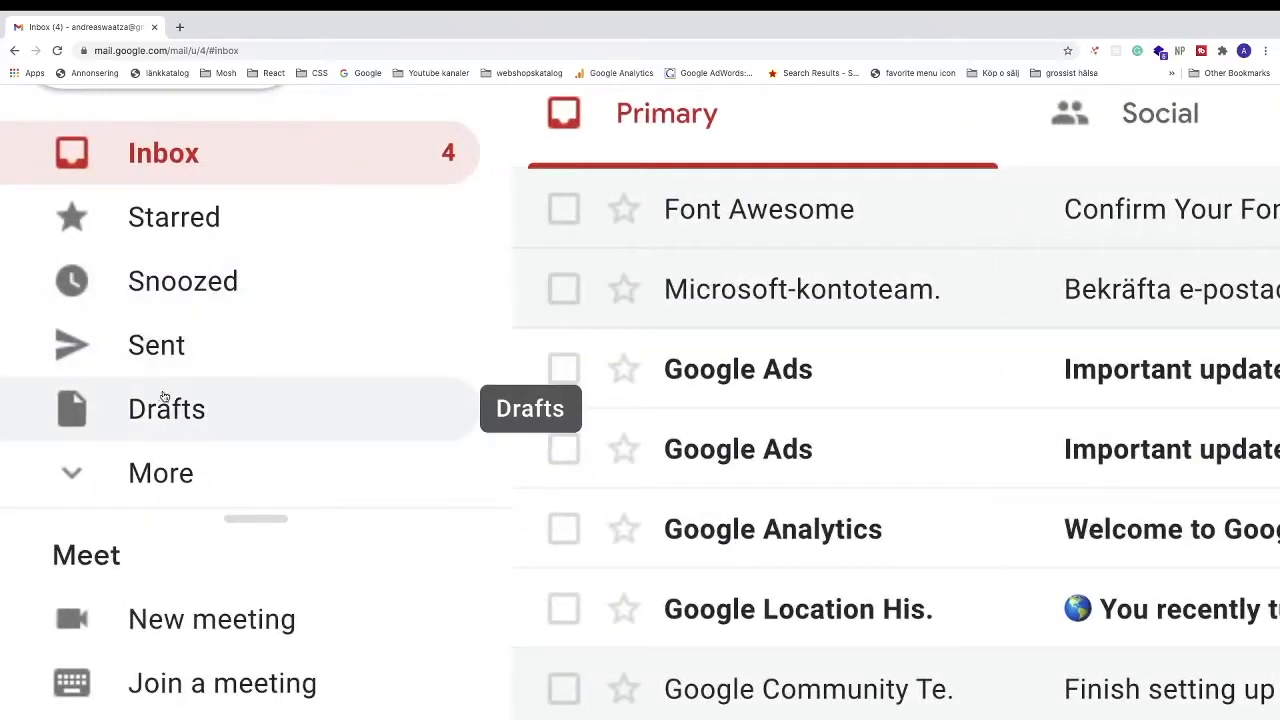
Step: Create a new label named Business without nesting it under another label
{"action": "left_click", "coordinate": [160, 474]}
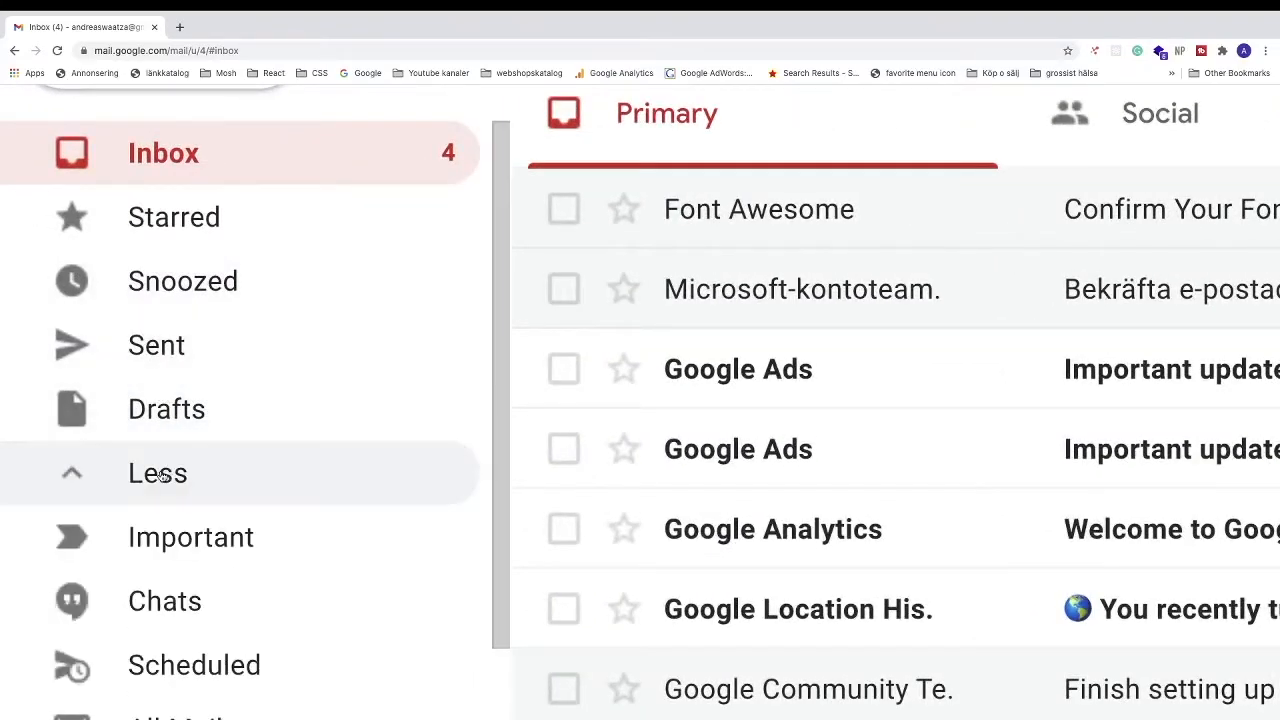
{"action": "scroll", "coordinate": [160, 474], "scroll_direction": "down", "scroll_amount": 6}
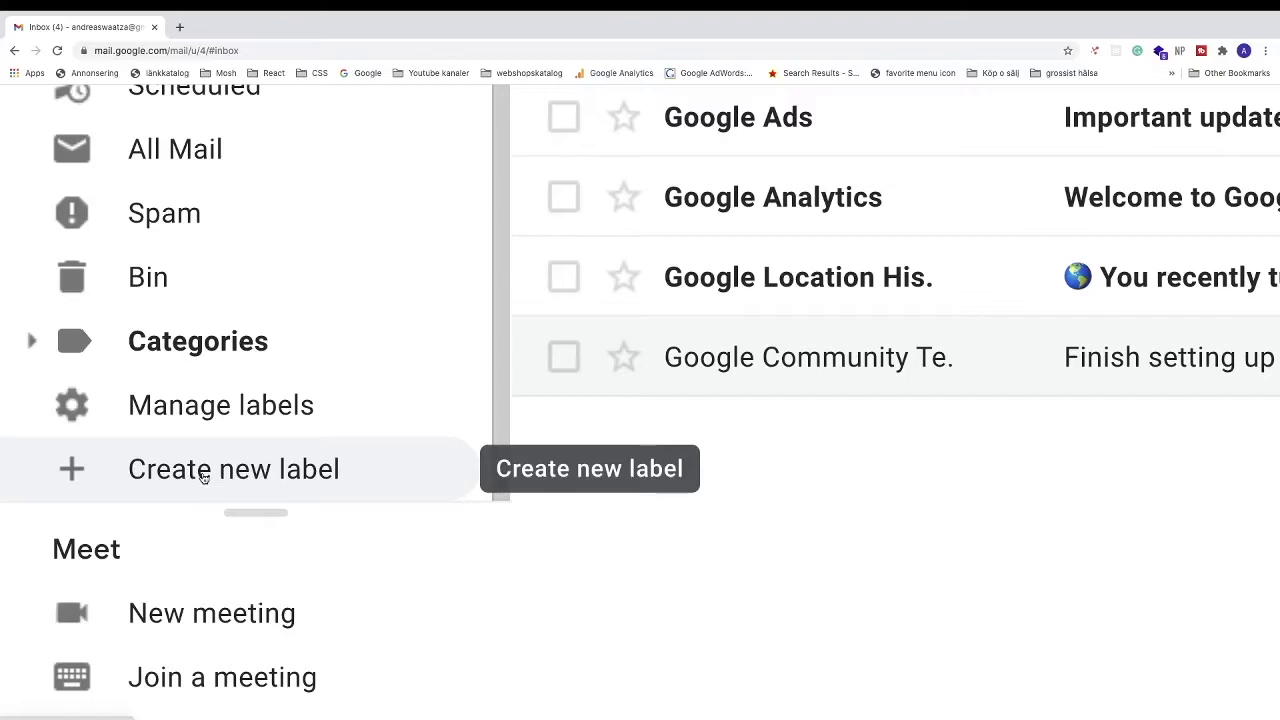
{"action": "left_click", "coordinate": [226, 477]}
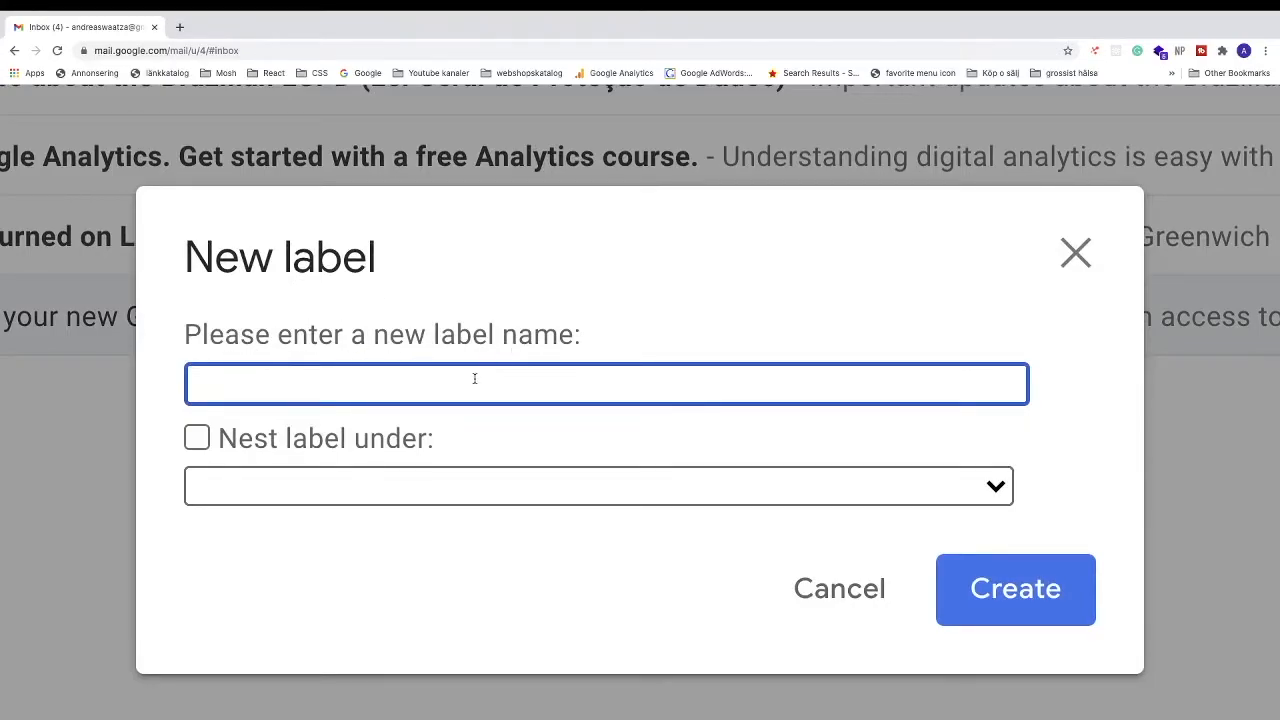
{"action": "type", "text": "Business"}
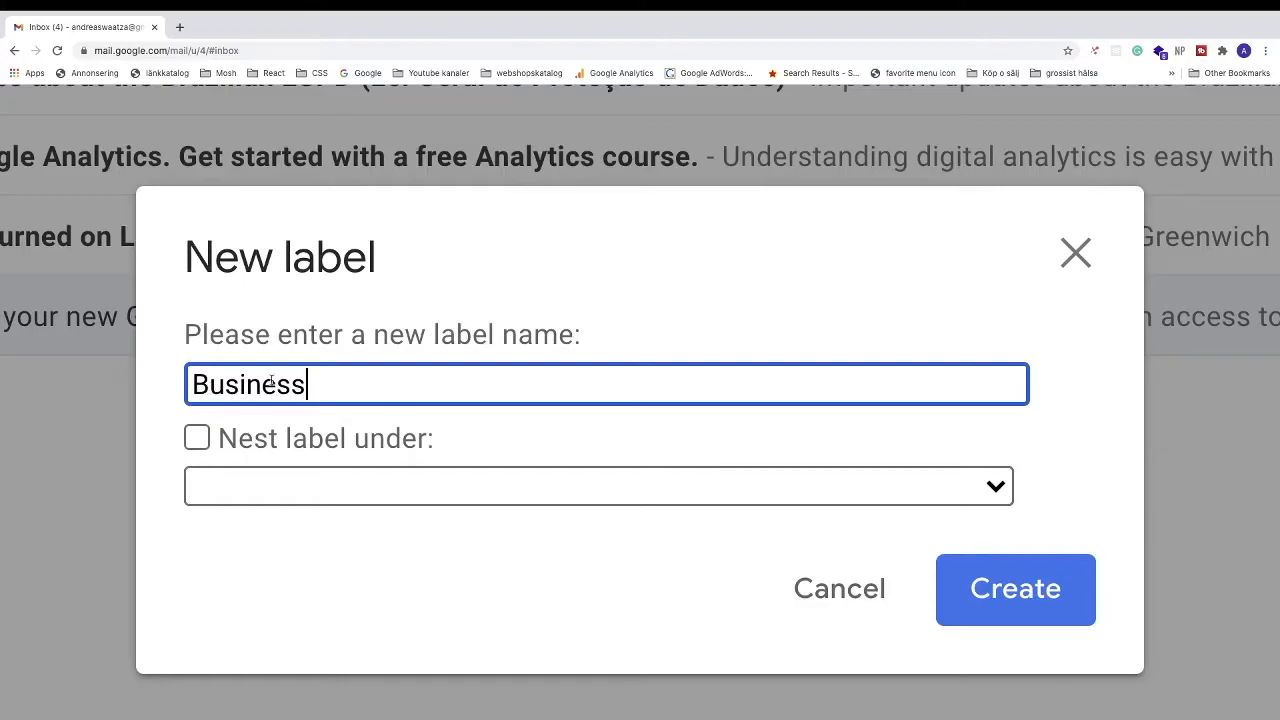
{"action": "left_click", "coordinate": [1011, 590]}
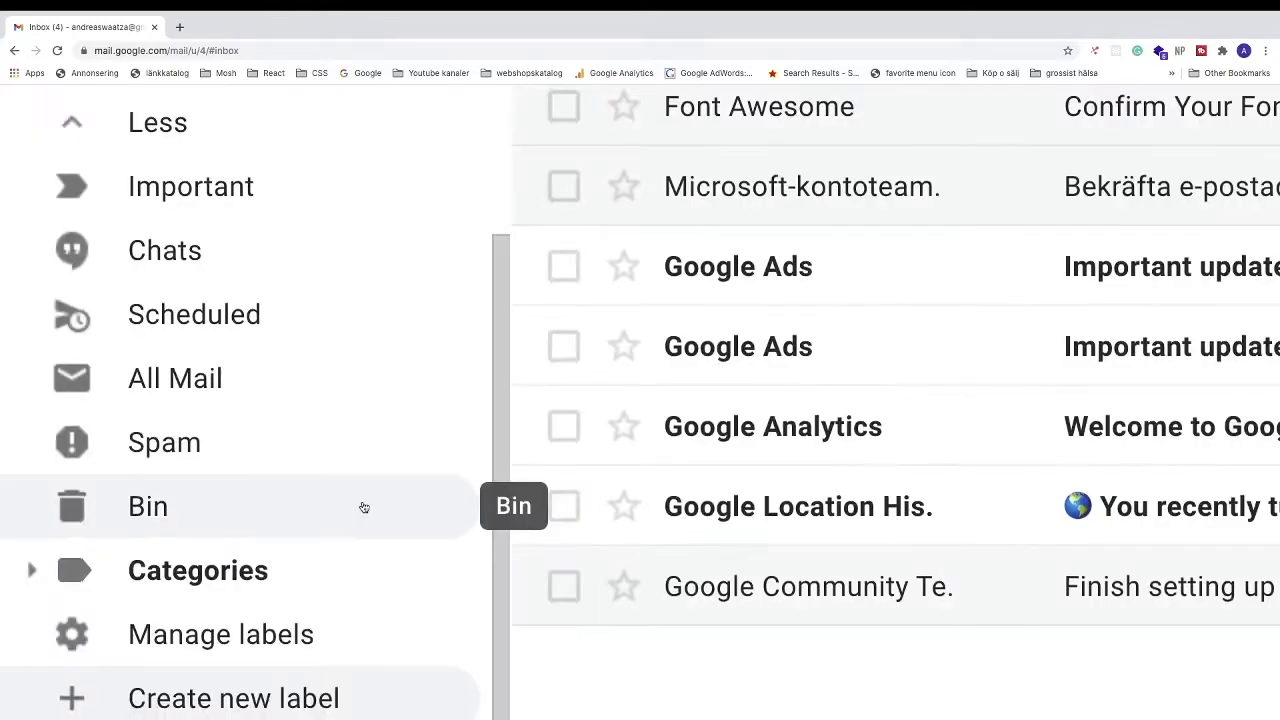
Step: Give the Business label a custom colour with a medium blue background and white text, and apply it
{"action": "scroll", "coordinate": [363, 508], "scroll_direction": "up", "scroll_amount": 3}
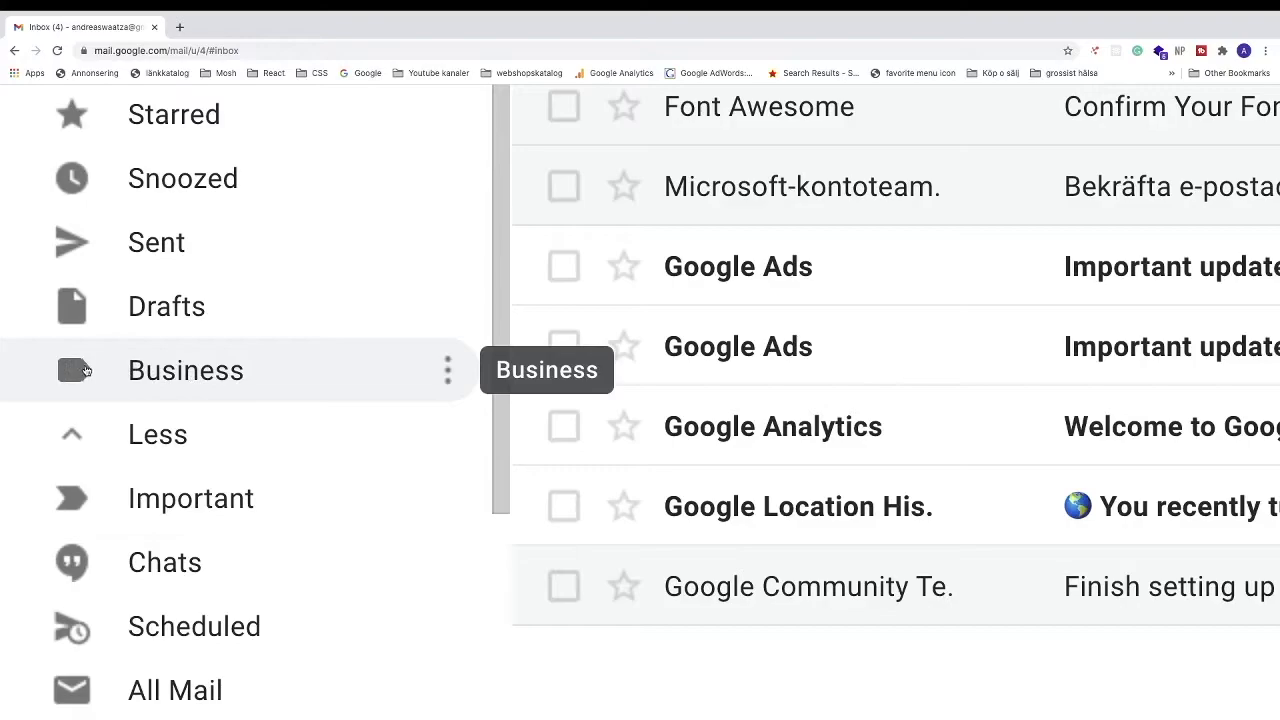
{"action": "left_click", "coordinate": [446, 372]}
{"action": "scroll", "coordinate": [516, 378], "scroll_direction": "up", "scroll_amount": 3}
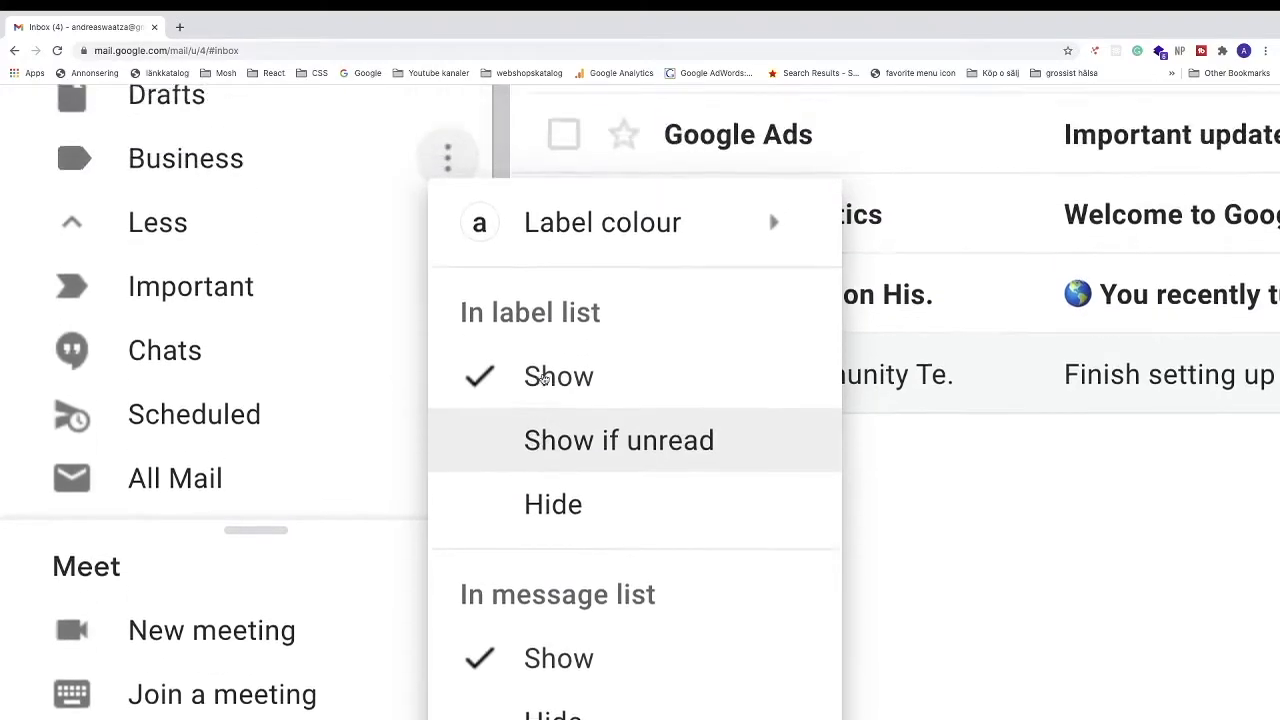
{"action": "mouse_move", "coordinate": [533, 340]}
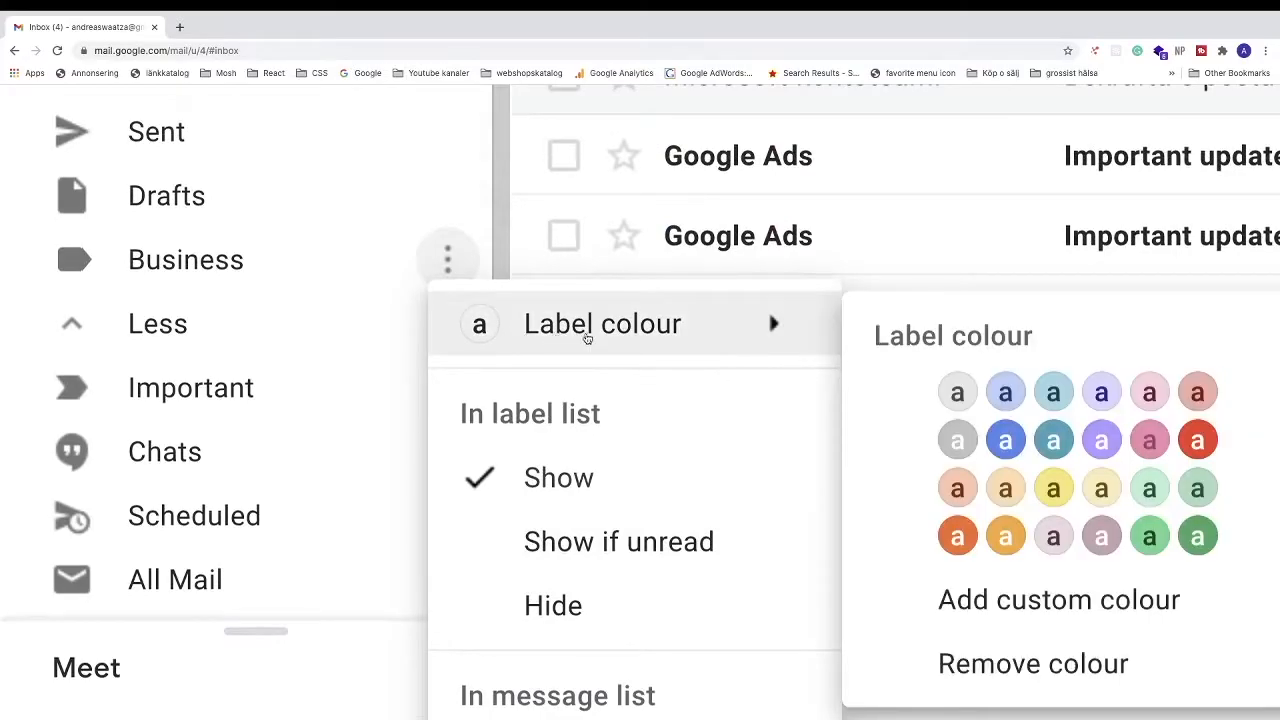
{"action": "scroll", "coordinate": [610, 330], "scroll_direction": "right", "scroll_amount": 5}
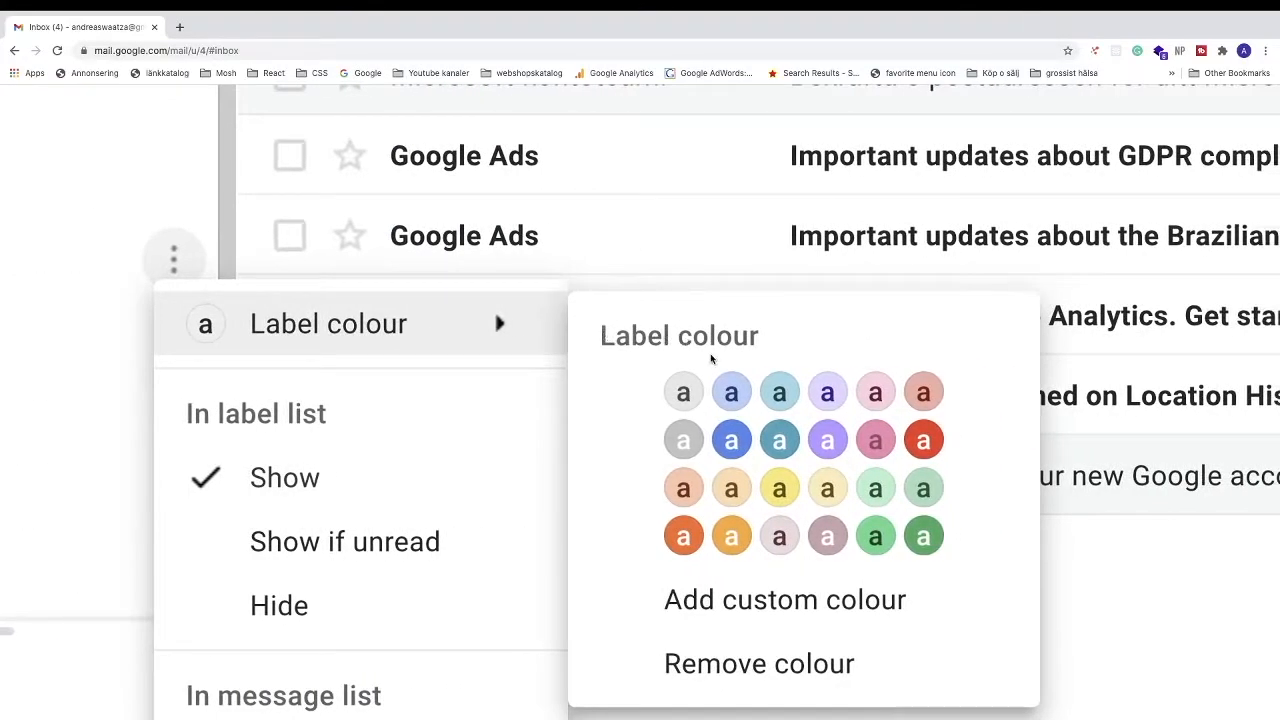
{"action": "scroll", "coordinate": [720, 370], "scroll_direction": "down", "scroll_amount": 1}
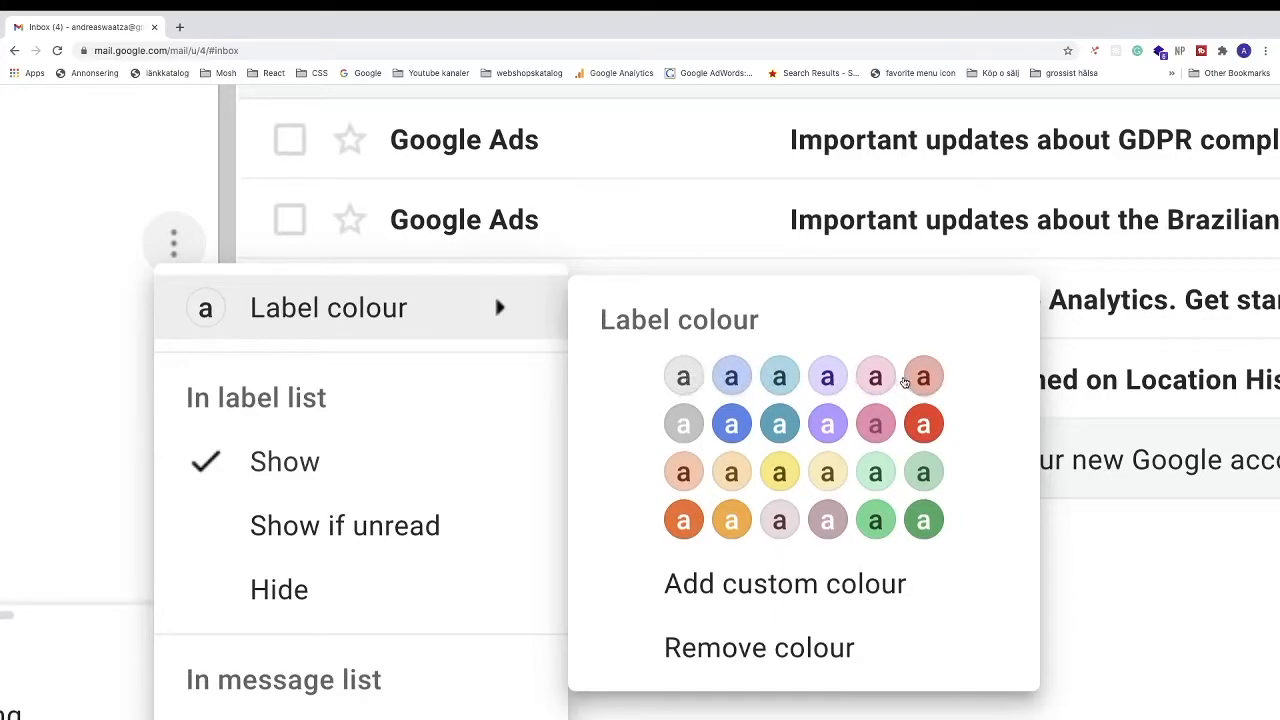
{"action": "scroll", "coordinate": [711, 418], "scroll_direction": "down", "scroll_amount": 1}
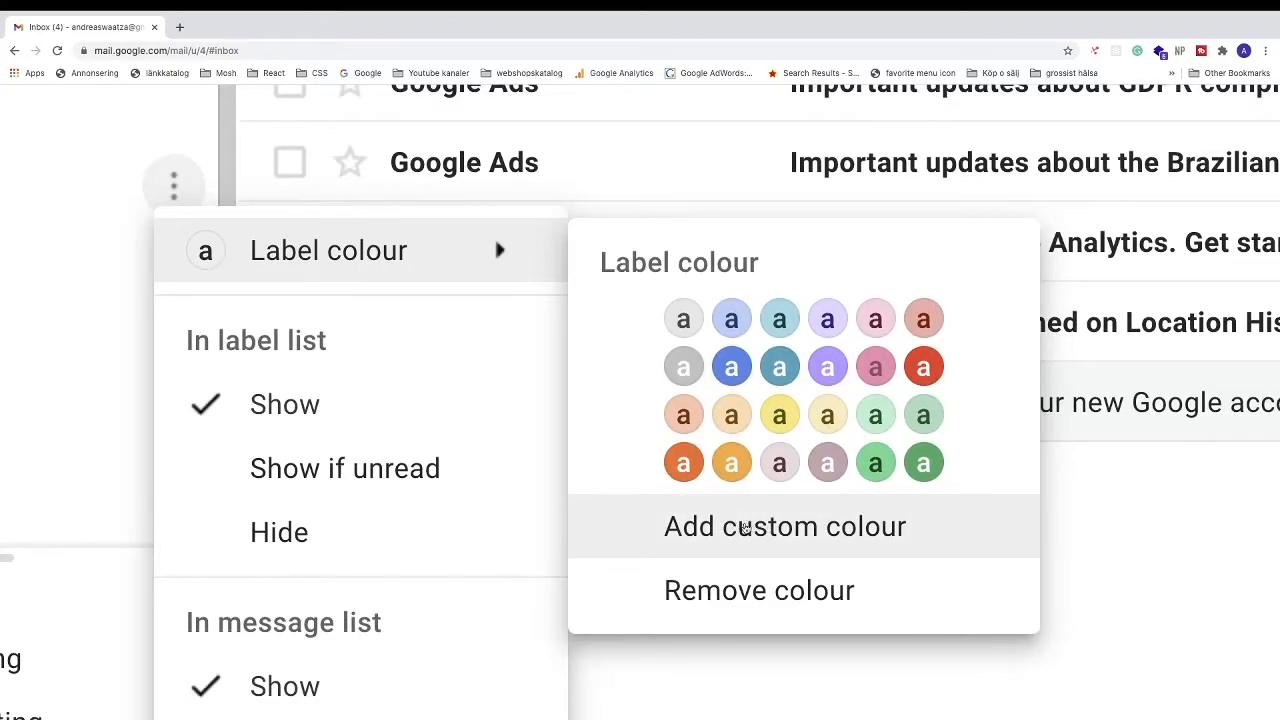
{"action": "left_click", "coordinate": [745, 528]}
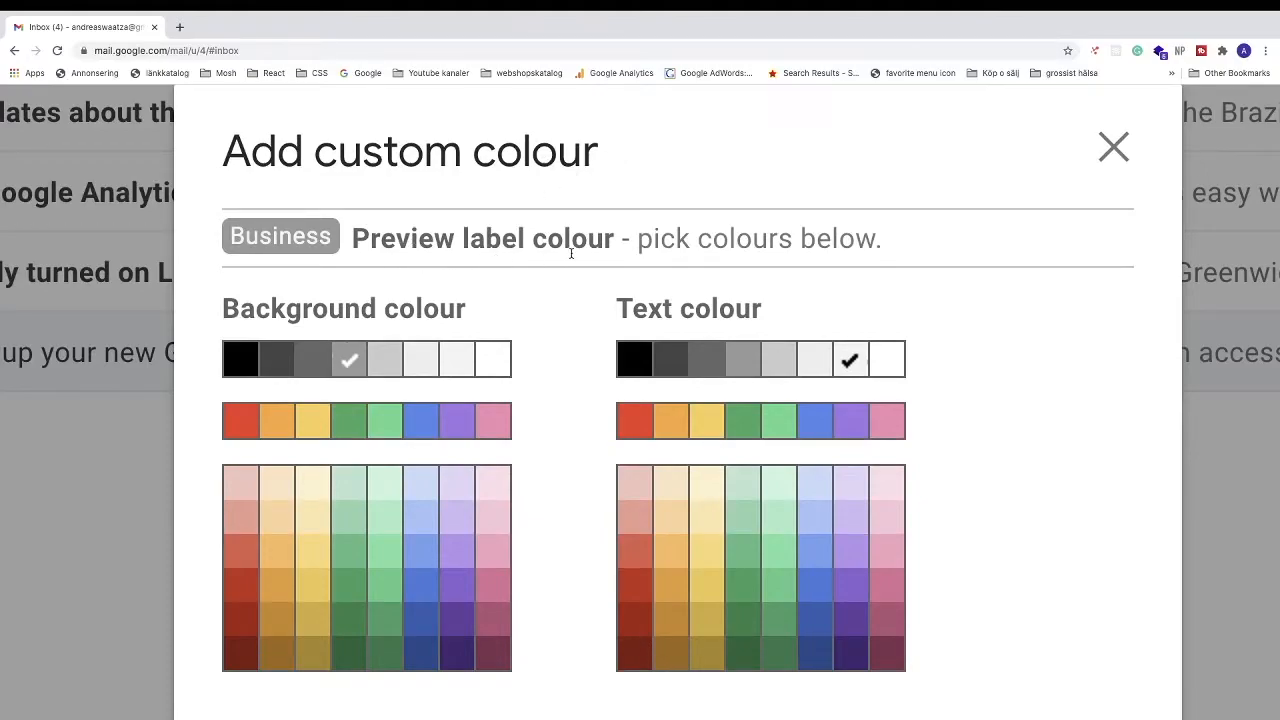
{"action": "scroll", "coordinate": [580, 291], "scroll_direction": "down", "scroll_amount": 1}
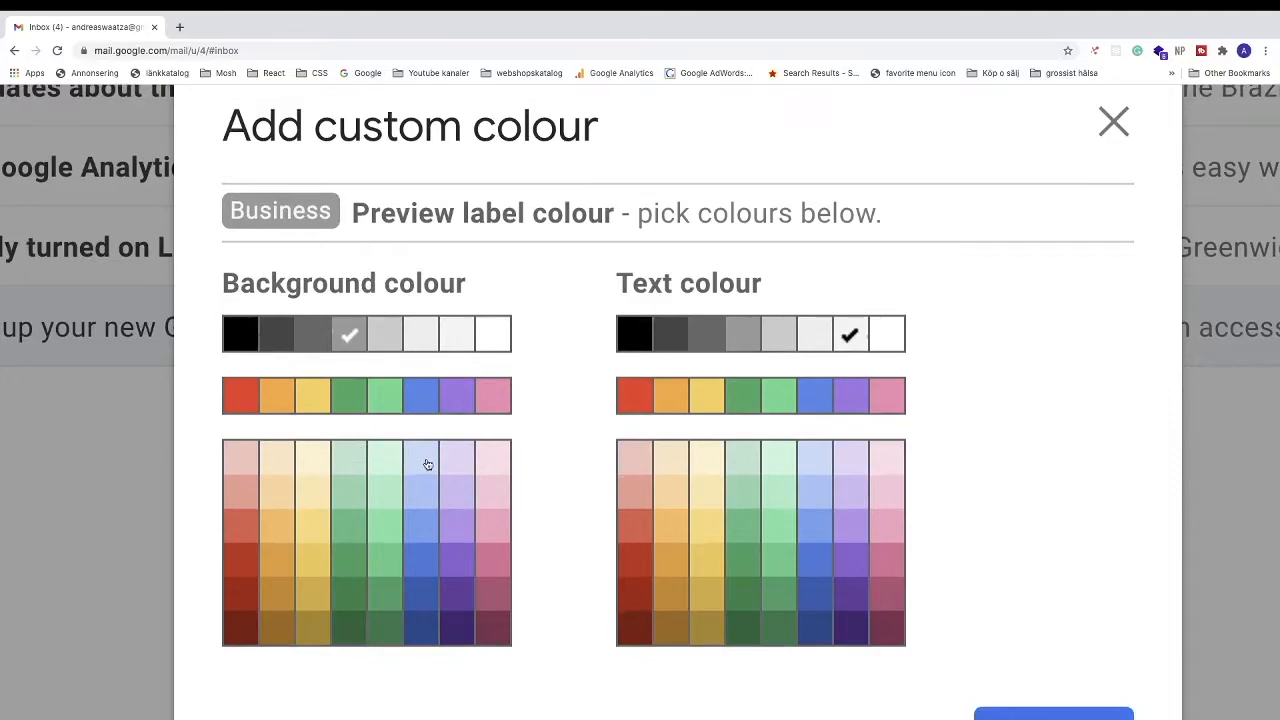
{"action": "left_click", "coordinate": [418, 408]}
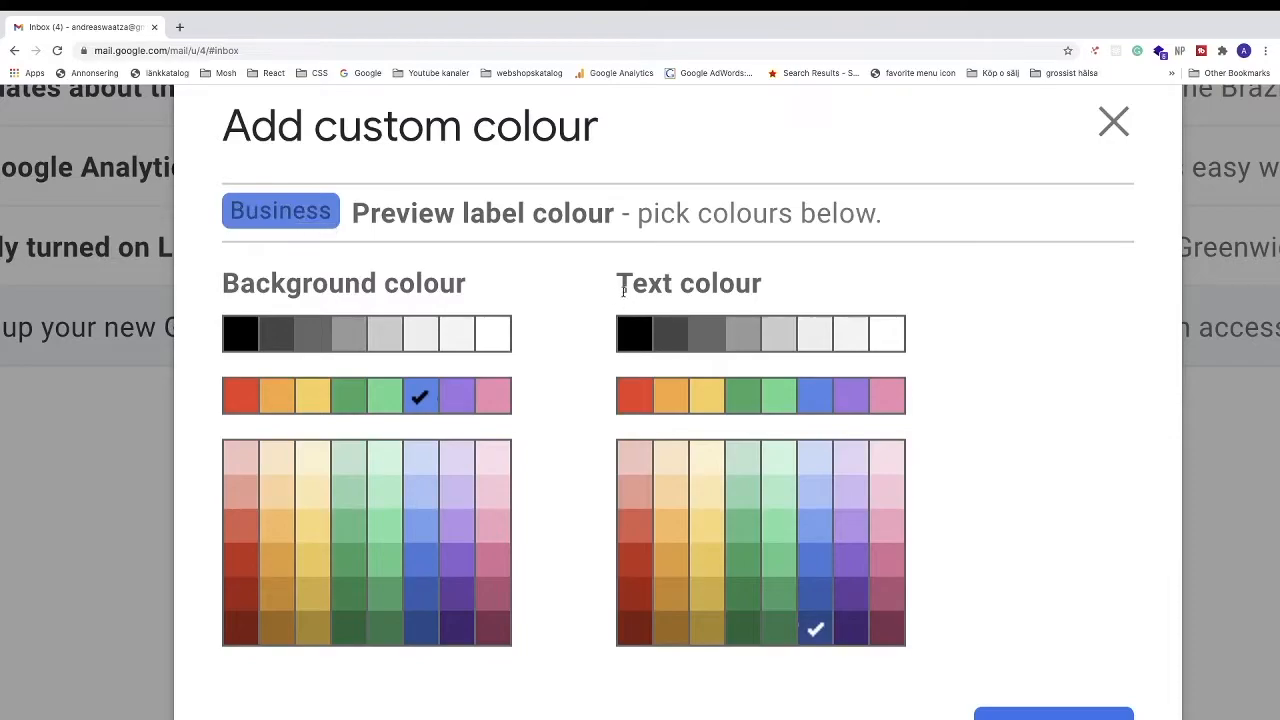
{"action": "left_click", "coordinate": [885, 335]}
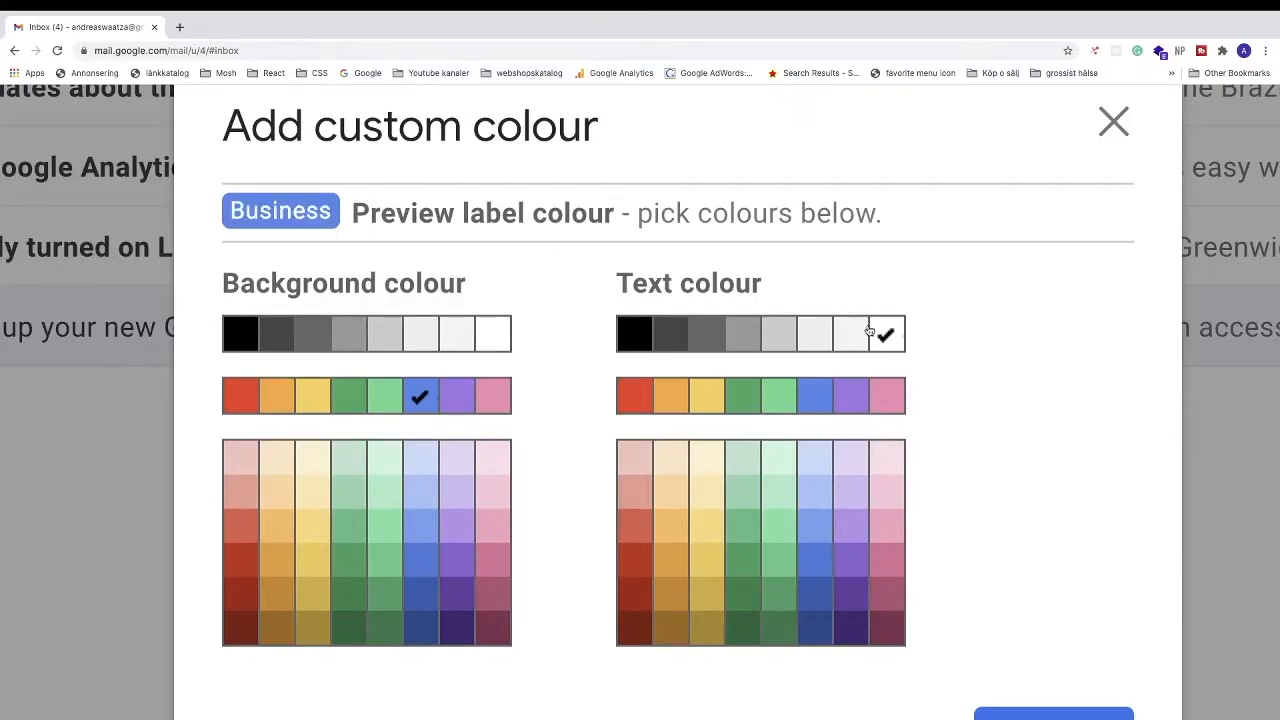
{"action": "scroll", "coordinate": [868, 332], "scroll_direction": "down", "scroll_amount": 2}
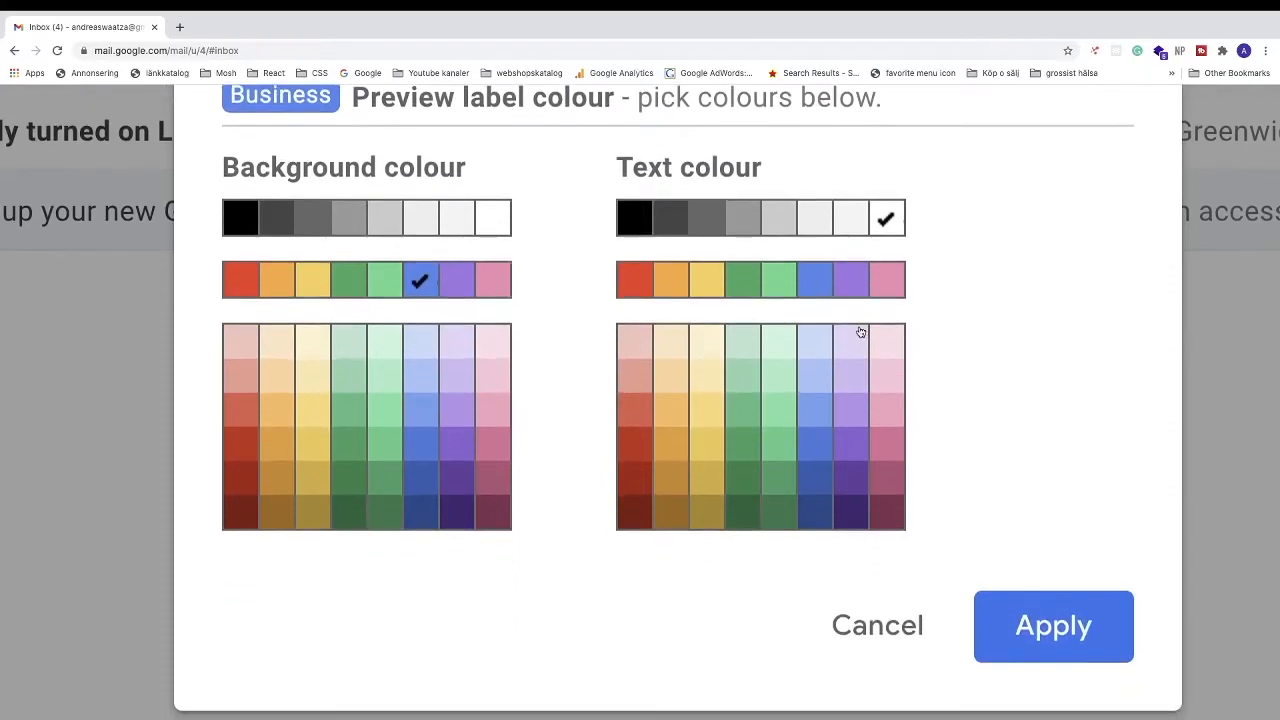
{"action": "left_click", "coordinate": [1051, 638]}
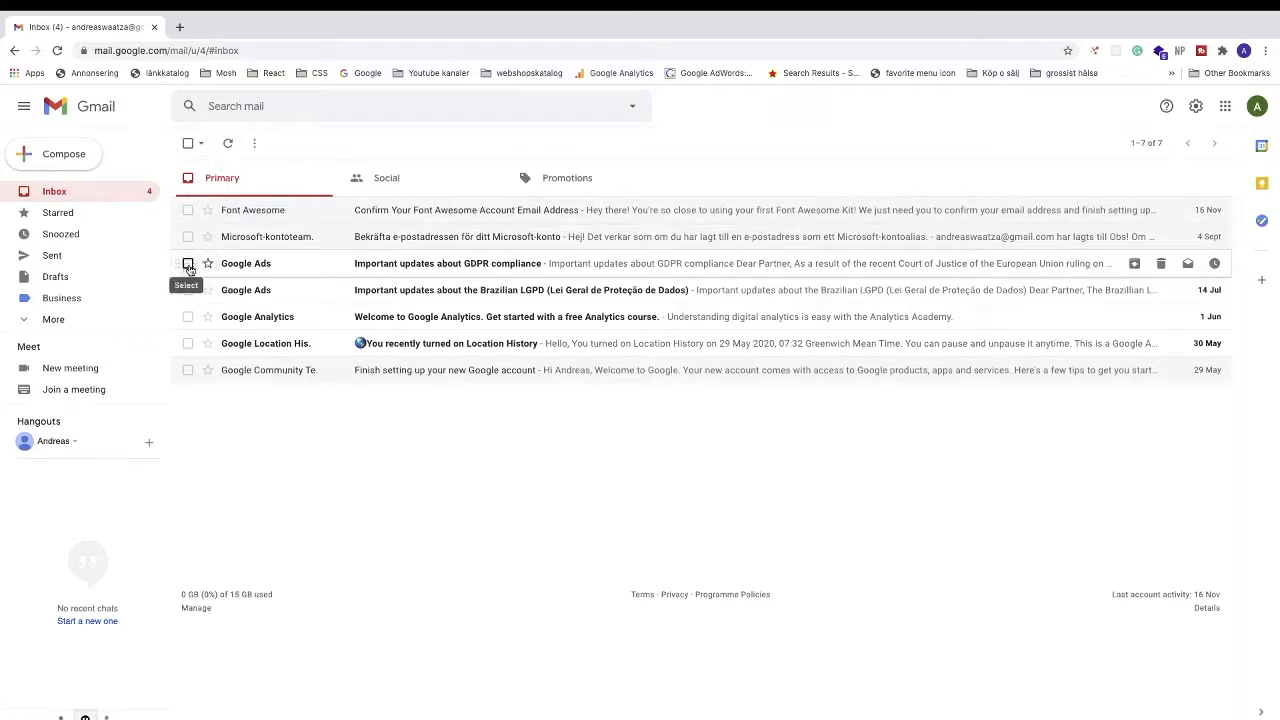
Step: Move the Google Ads message "Important updates about GDPR compliance" from the inbox to the Business label
{"action": "left_click", "coordinate": [188, 264]}
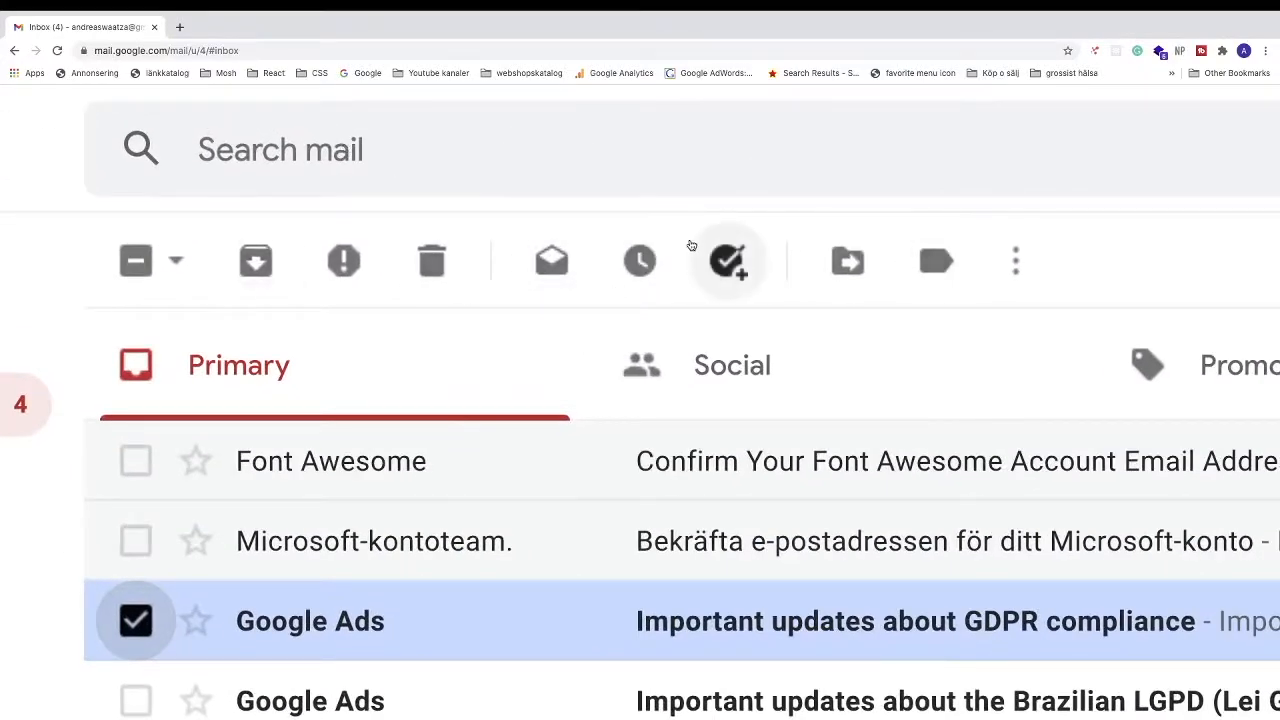
{"action": "left_click", "coordinate": [843, 271]}
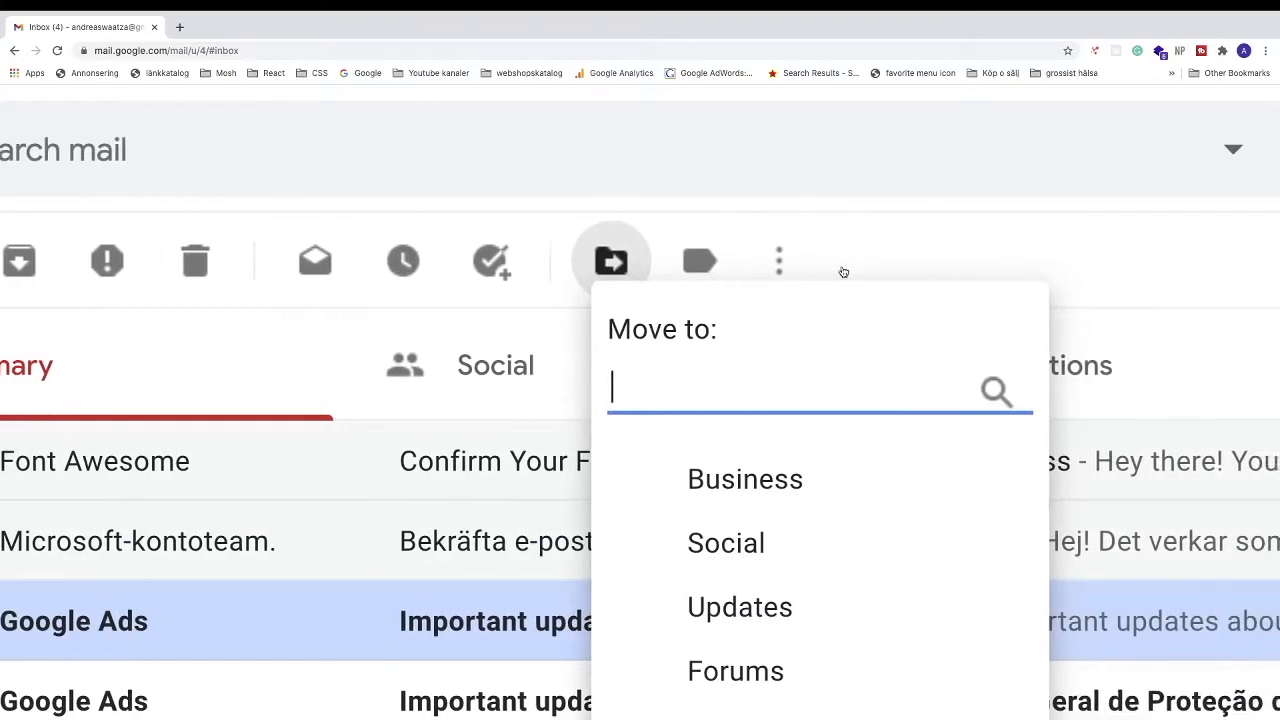
{"action": "scroll", "coordinate": [763, 428], "scroll_direction": "down", "scroll_amount": 1}
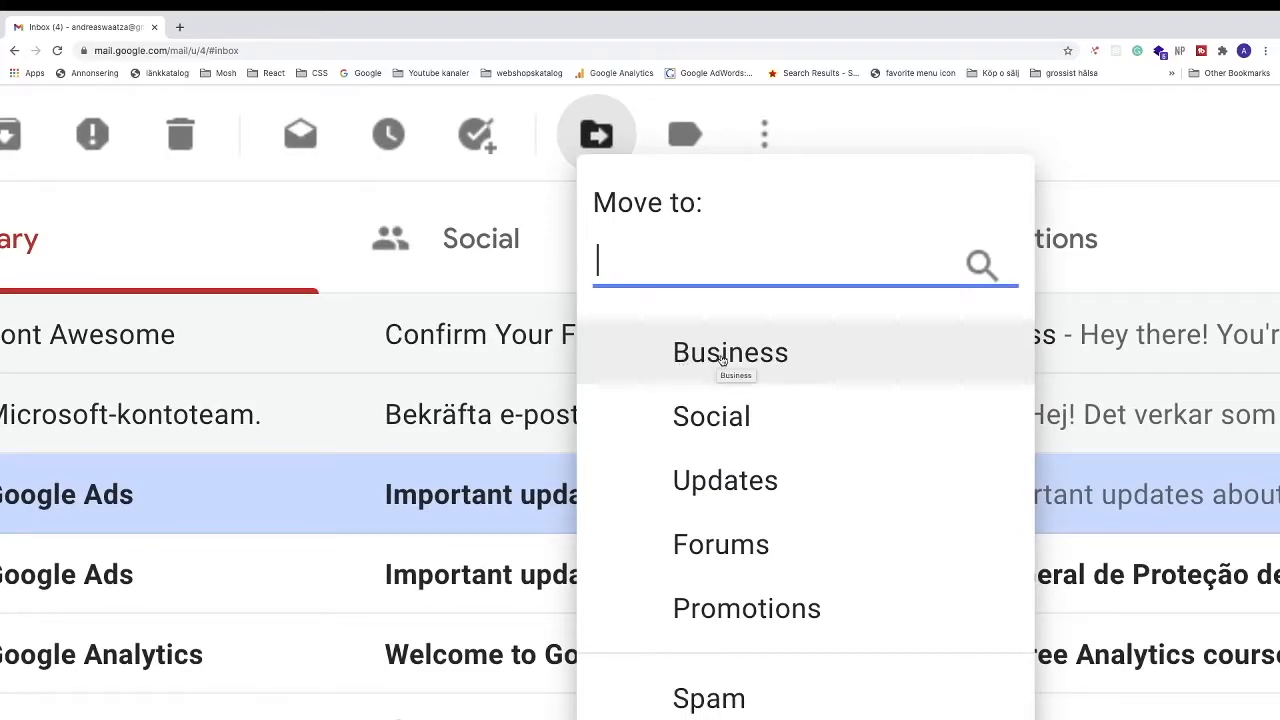
{"action": "left_click", "coordinate": [716, 356]}
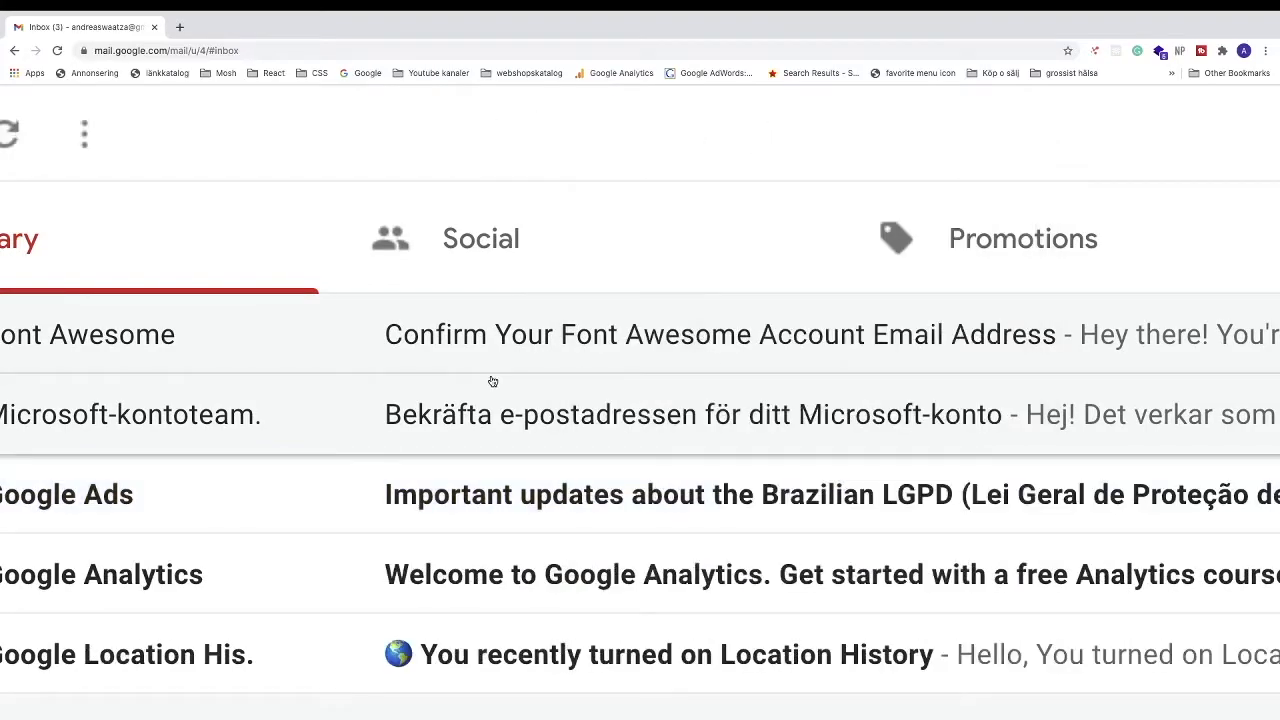
{"action": "key", "text": "ctrl+0"}
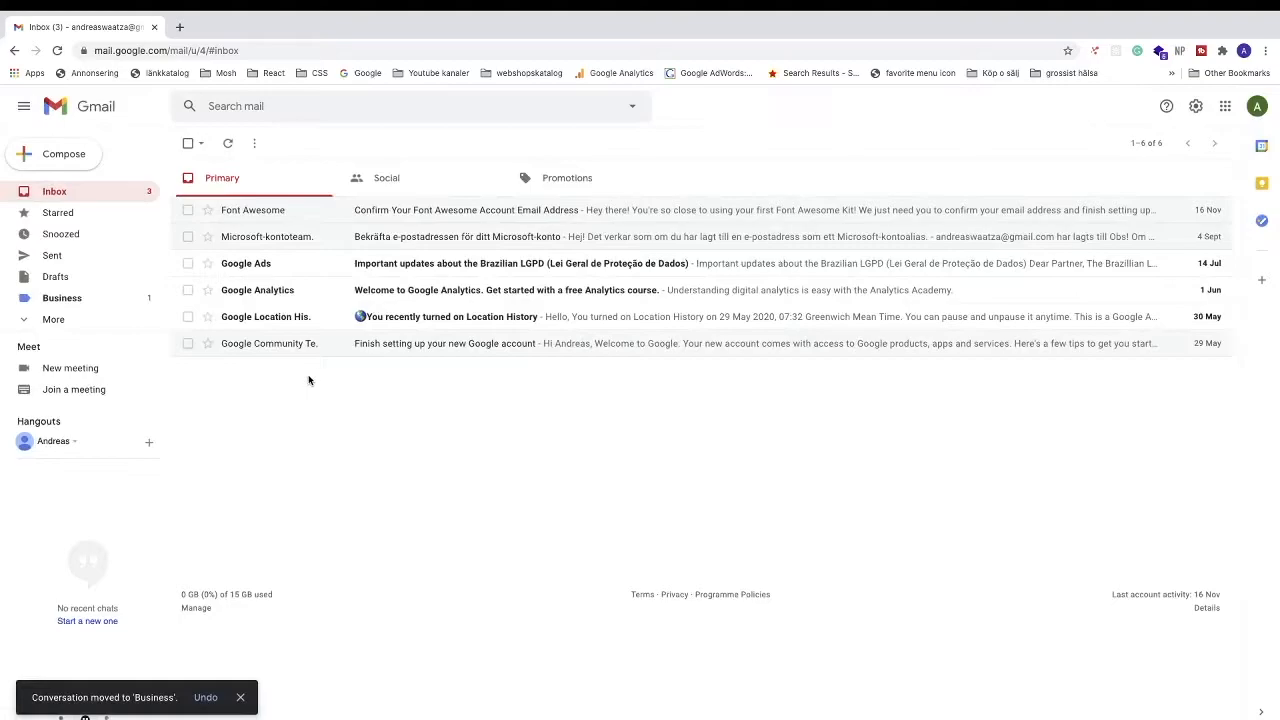
Step: Expand the full label list and view All Mail to check the label tag on the moved Google Ads message
{"action": "scroll", "coordinate": [106, 301], "scroll_direction": "up", "scroll_amount": 5}
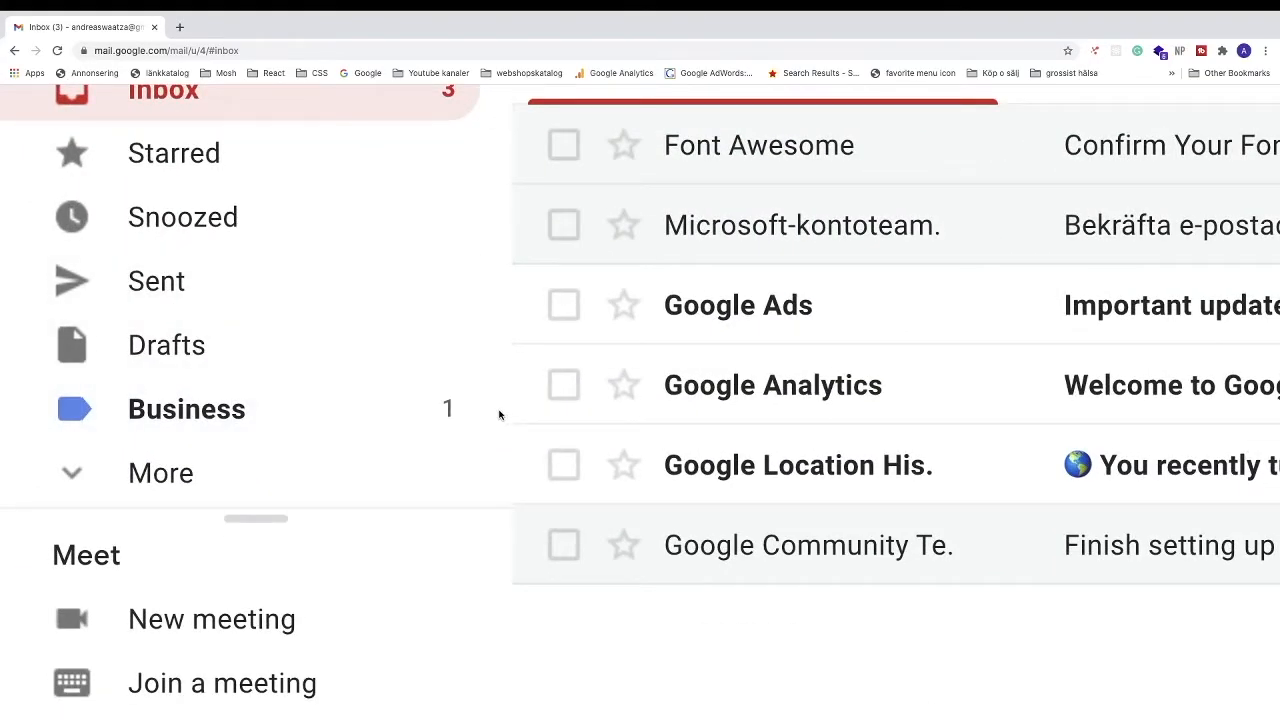
{"action": "key", "text": "ctrl+0"}
{"action": "left_click", "coordinate": [52, 320]}
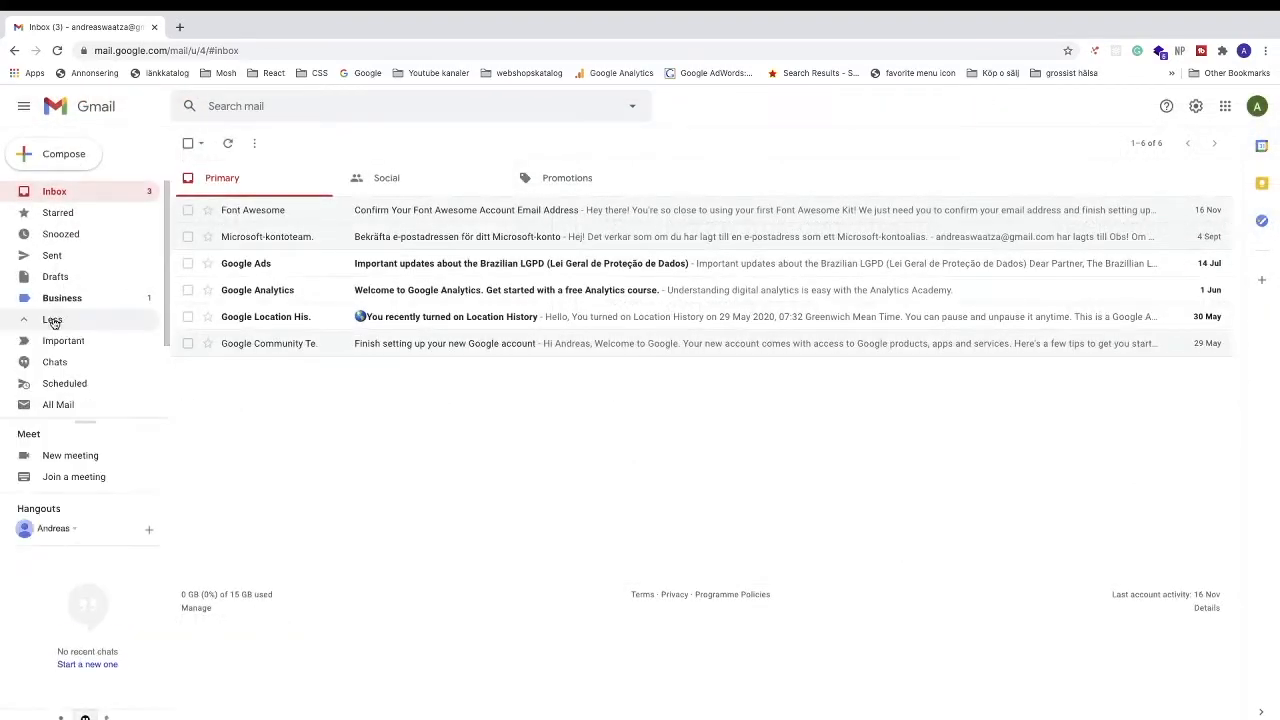
{"action": "scroll", "coordinate": [55, 328], "scroll_direction": "down", "scroll_amount": 1}
{"action": "left_click", "coordinate": [55, 397]}
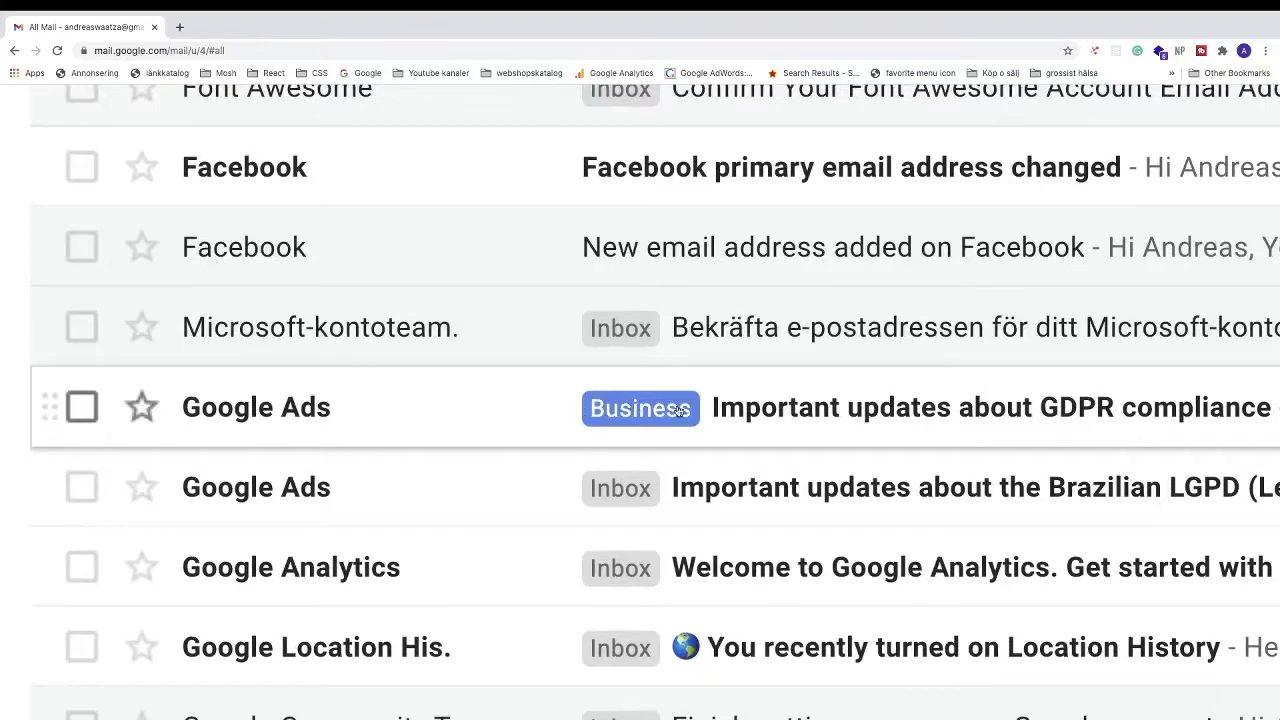
Step: Set the Business label to Show if unread in the label list
{"action": "mouse_move", "coordinate": [287, 403]}
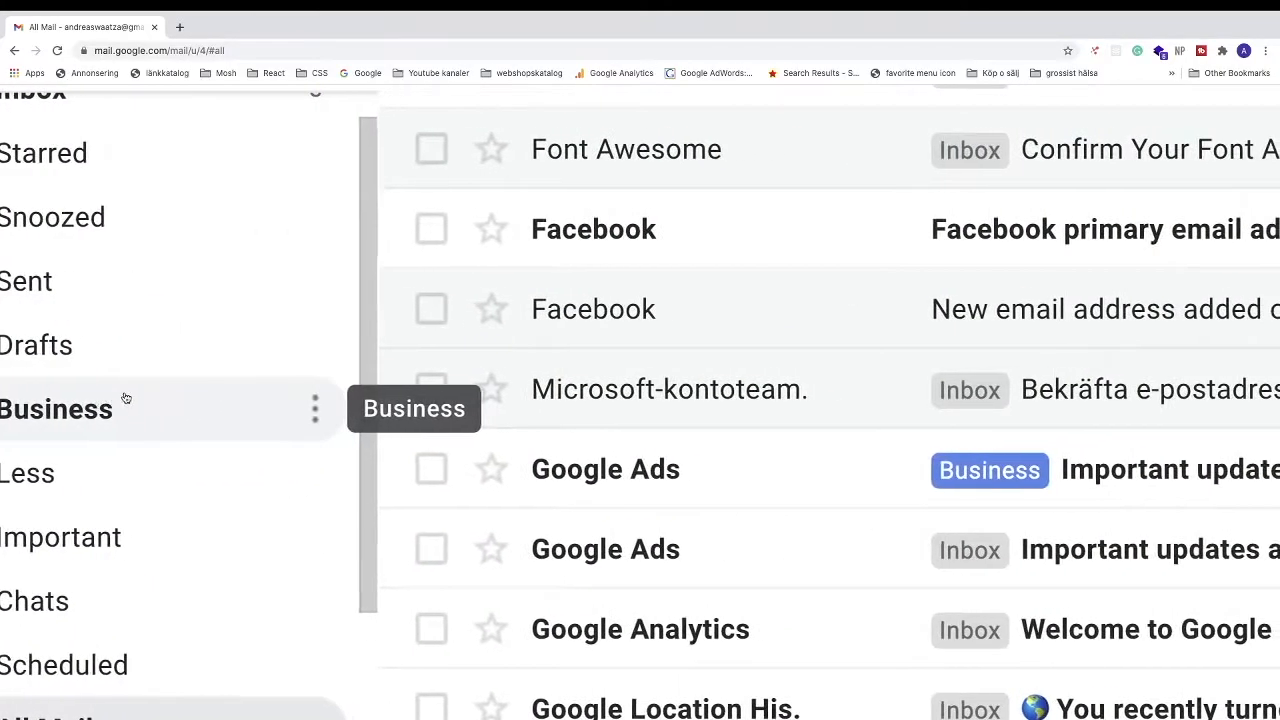
{"action": "left_click", "coordinate": [409, 408]}
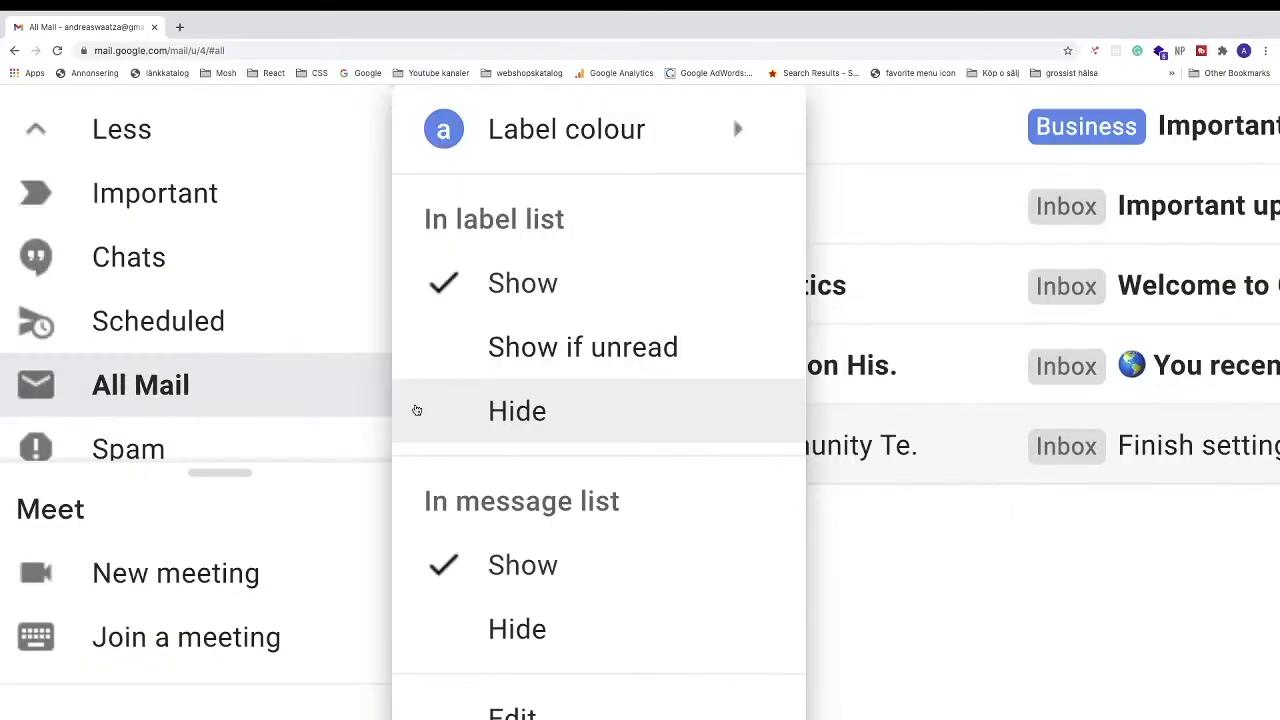
{"action": "scroll", "coordinate": [390, 262], "scroll_direction": "up", "scroll_amount": 1}
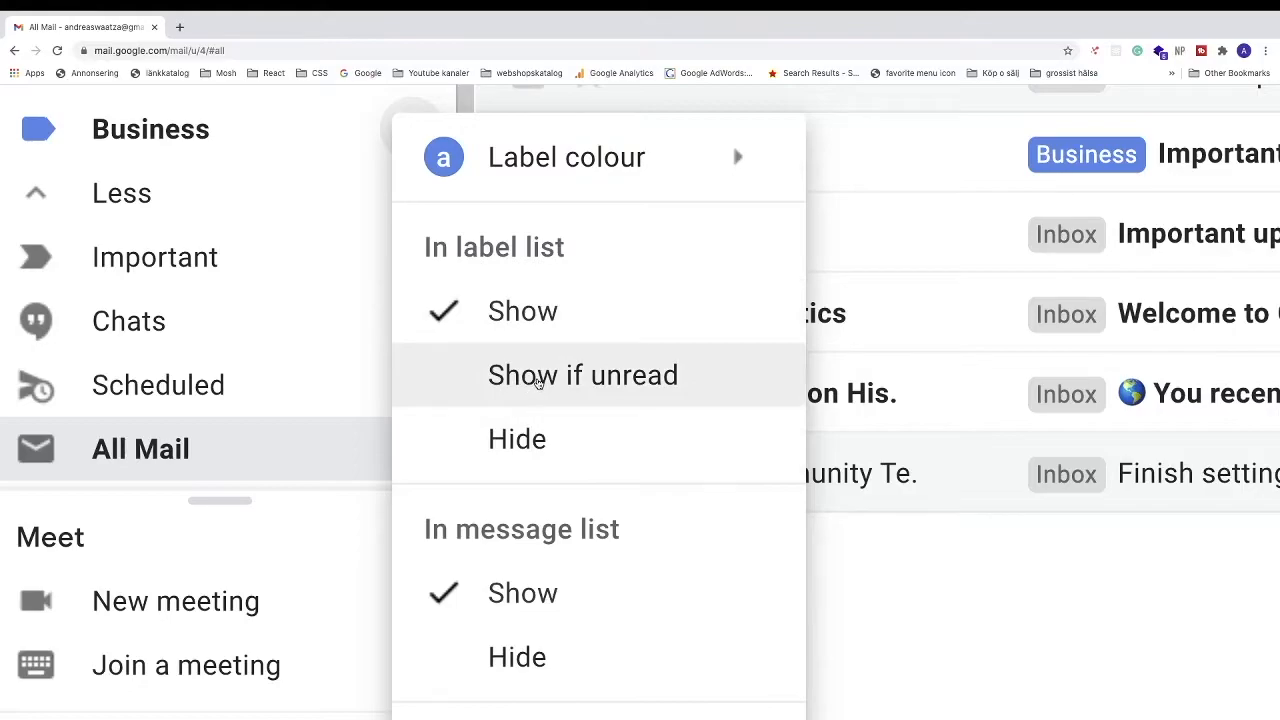
{"action": "left_click", "coordinate": [537, 381]}
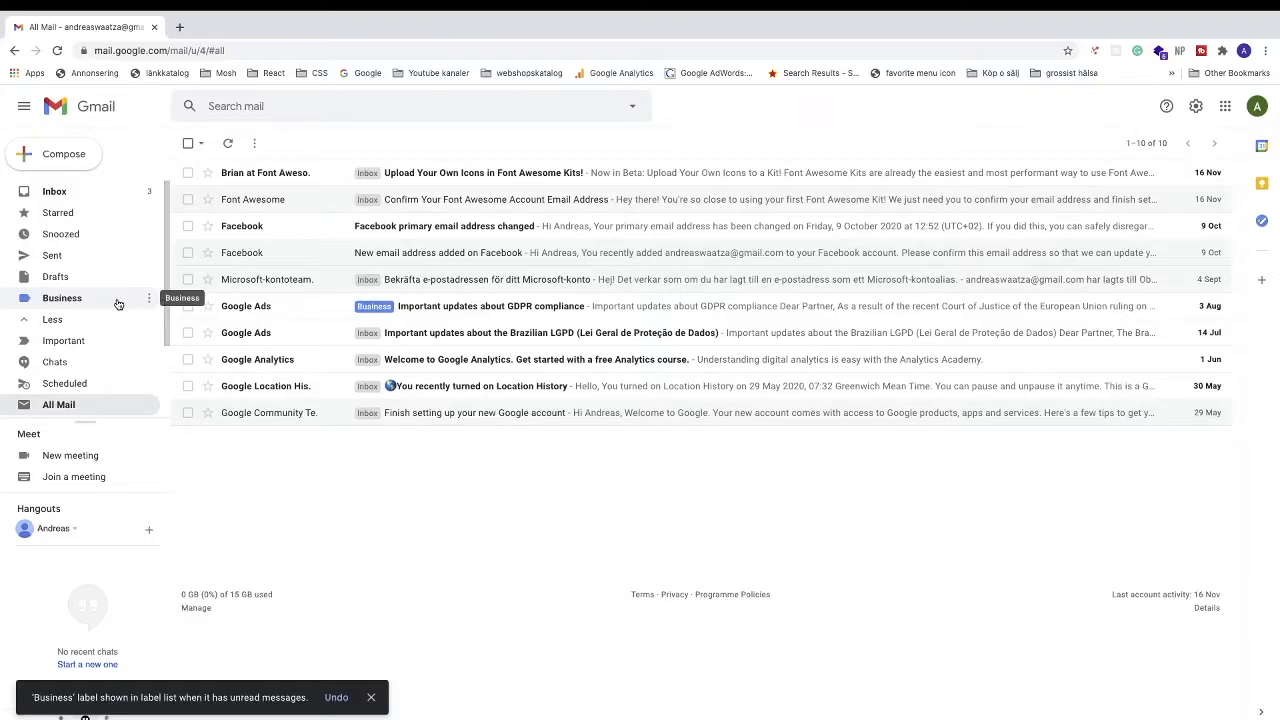
Step: Open the unread Google Ads message about GDPR compliance filed under the Business label
{"action": "left_click", "coordinate": [62, 298]}
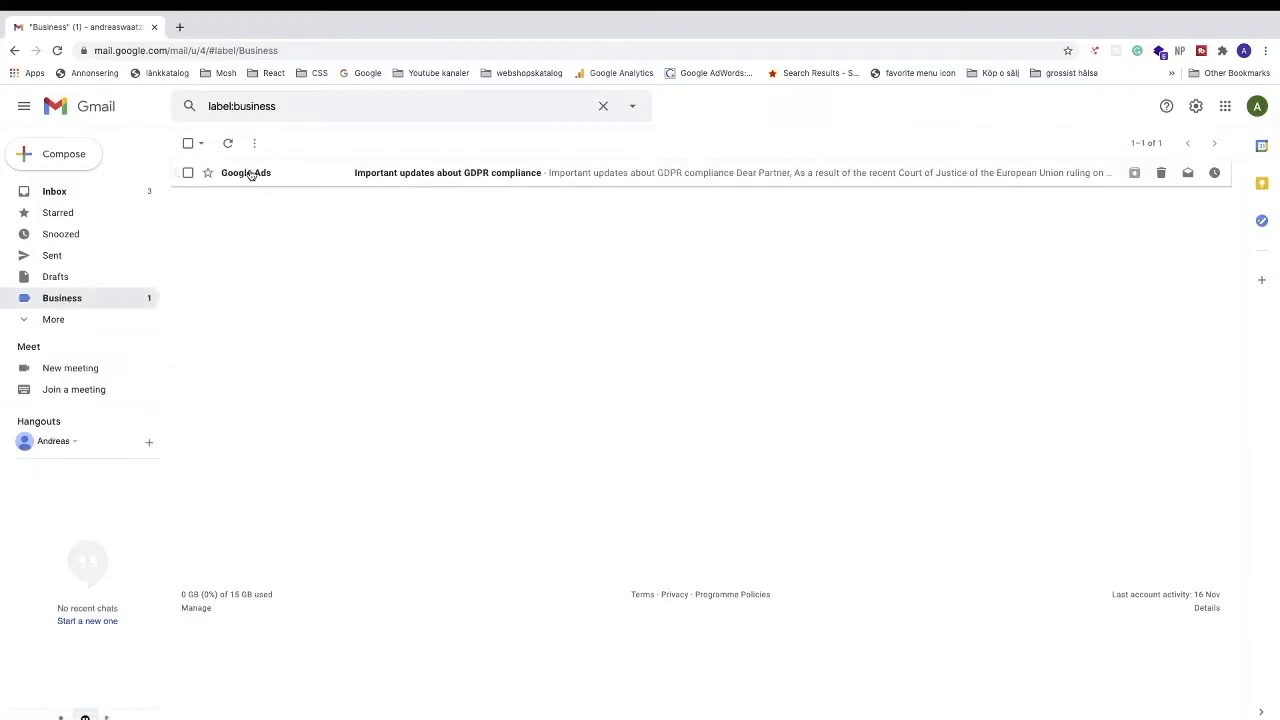
{"action": "left_click", "coordinate": [250, 174]}
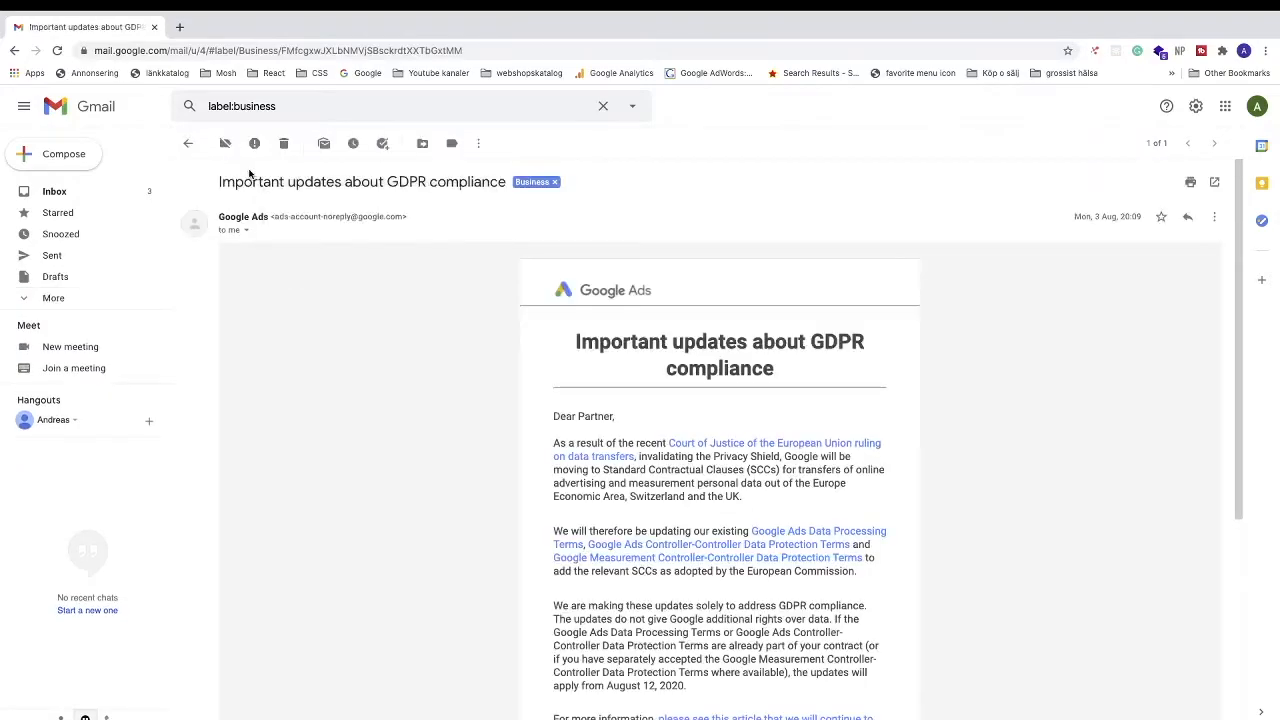
Step: Return to All Mail and set the Business label to Hide in the message list
{"action": "left_click", "coordinate": [58, 299]}
{"action": "scroll", "coordinate": [79, 272], "scroll_direction": "down", "scroll_amount": 1}
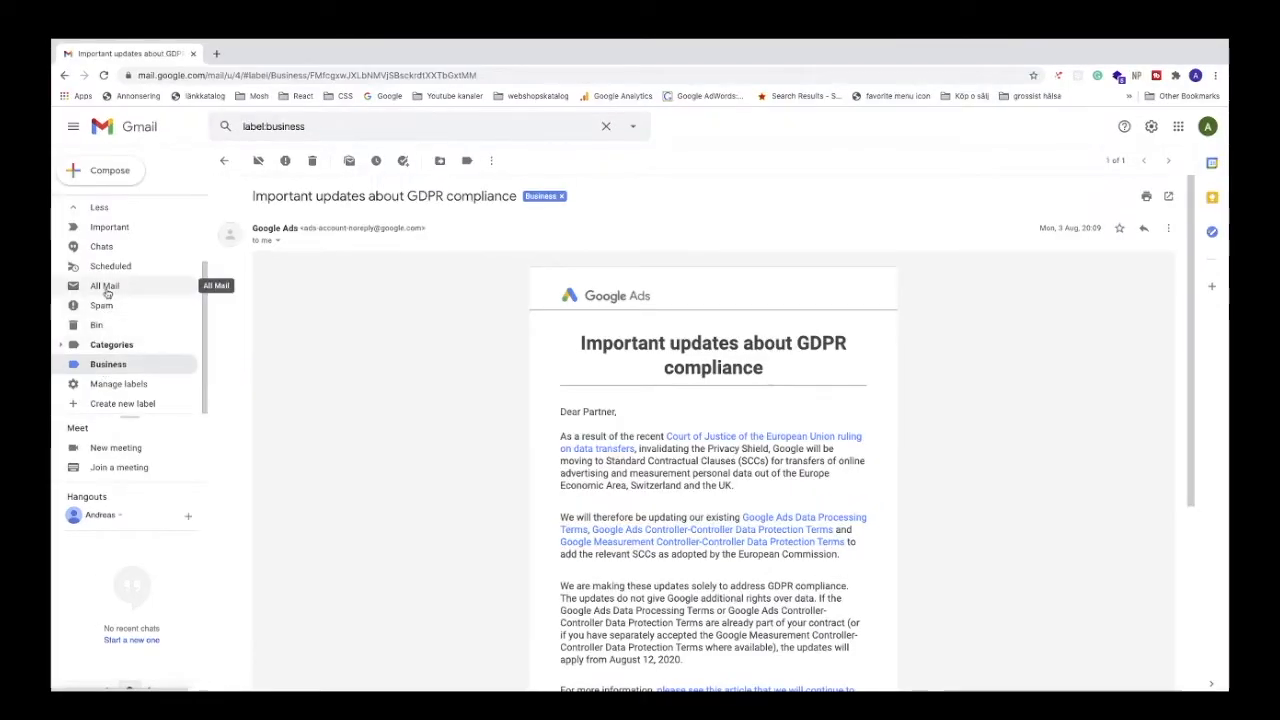
{"action": "left_click", "coordinate": [58, 279]}
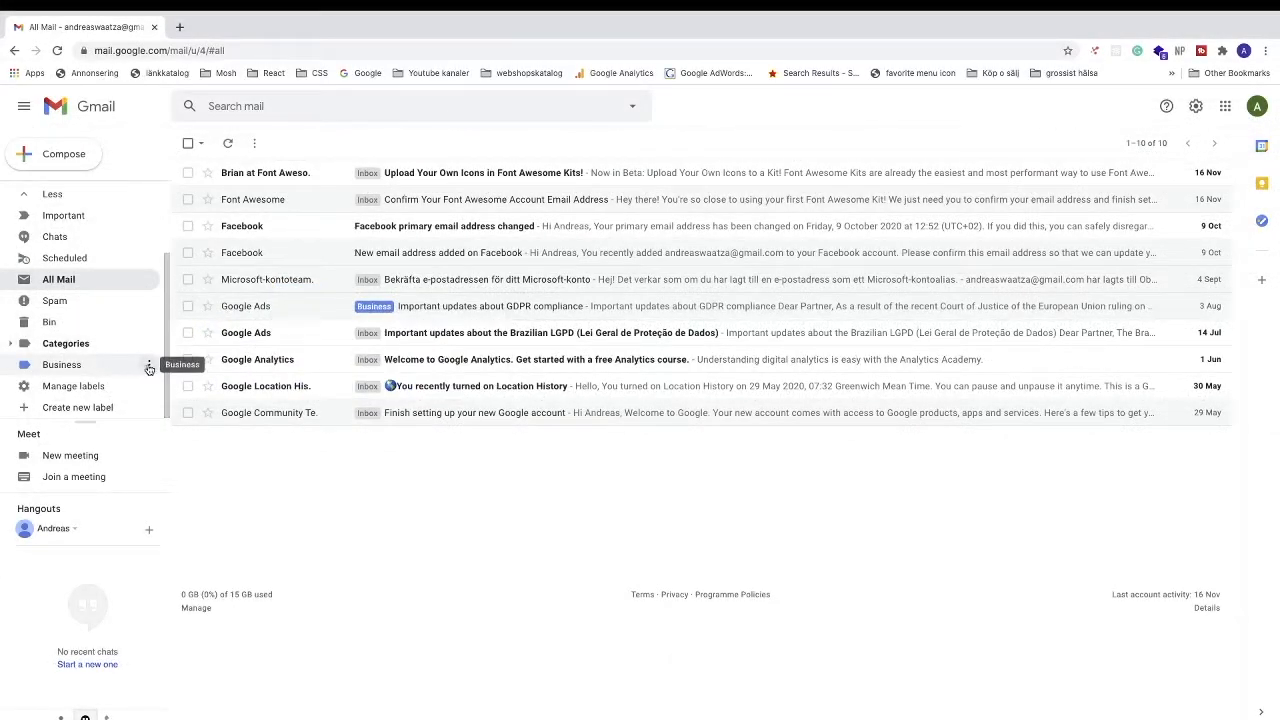
{"action": "left_click", "coordinate": [149, 366]}
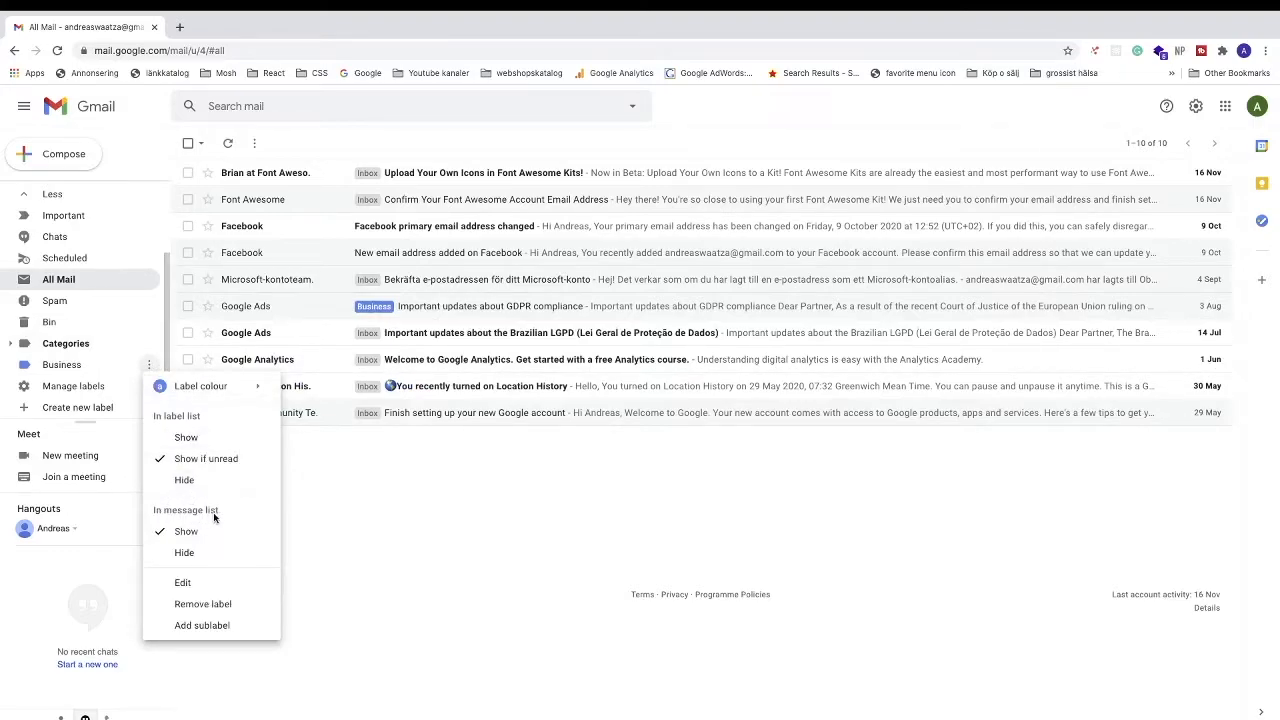
{"action": "left_click", "coordinate": [185, 552]}
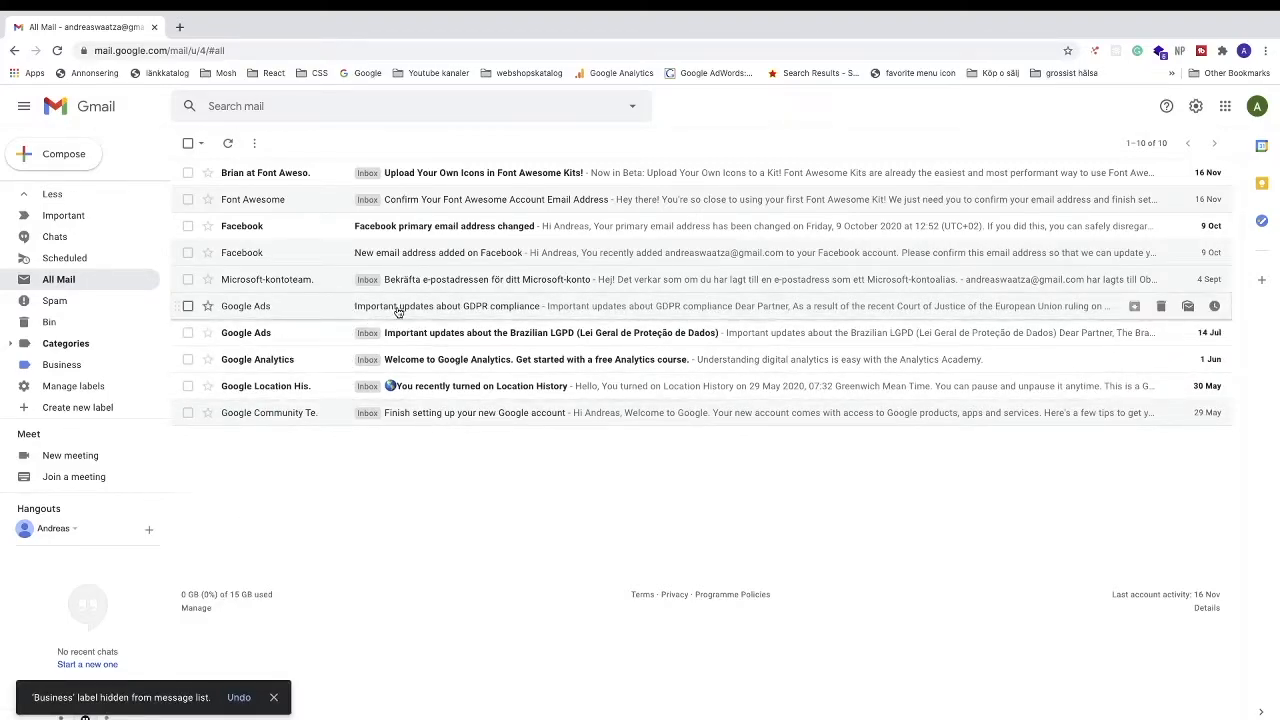
Step: Set the Business label to Show in the message list
{"action": "left_click", "coordinate": [150, 366]}
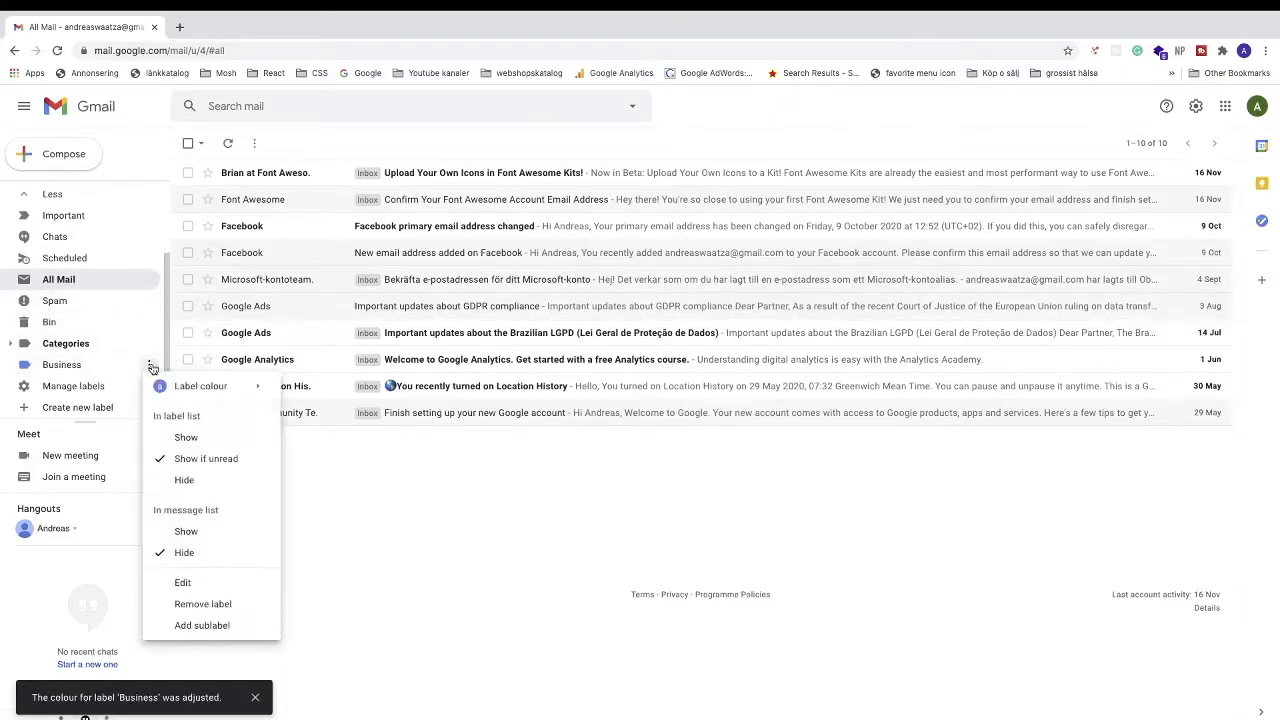
{"action": "left_click", "coordinate": [185, 531]}
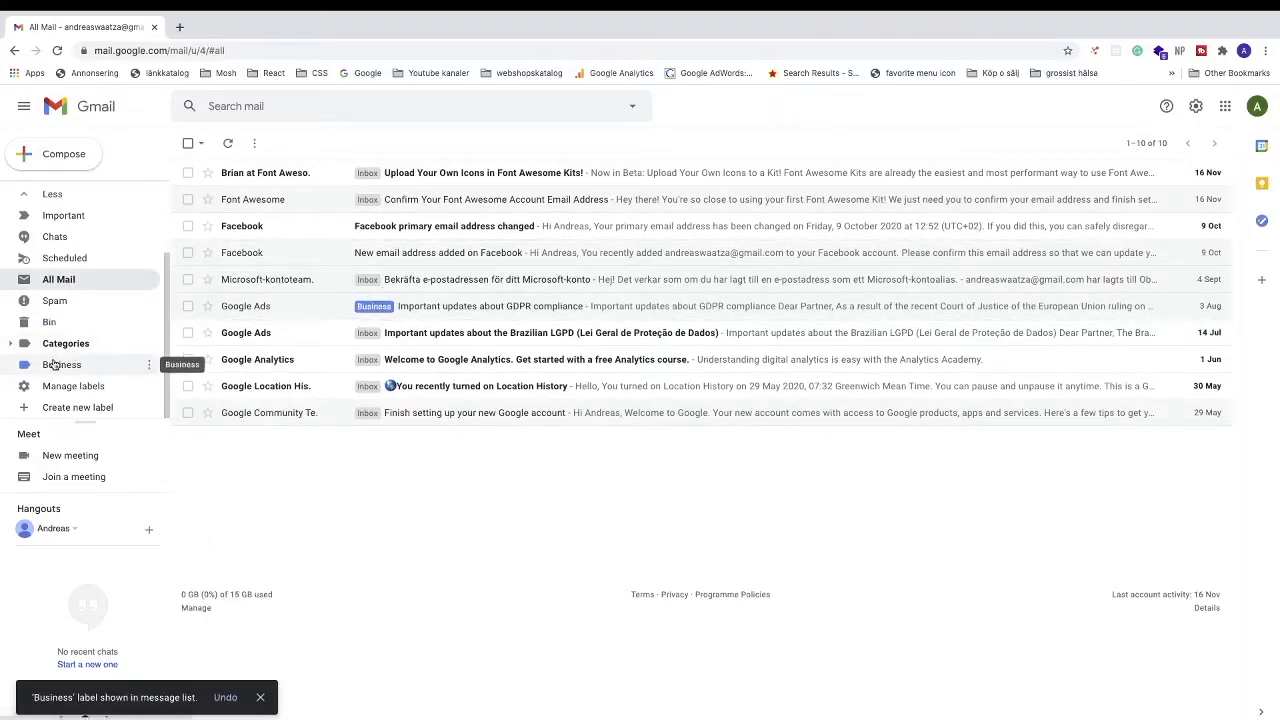
Step: Create a sublabel named "bills to pay" nested under the Business label
{"action": "scroll", "coordinate": [71, 367], "scroll_direction": "up", "scroll_amount": 5}
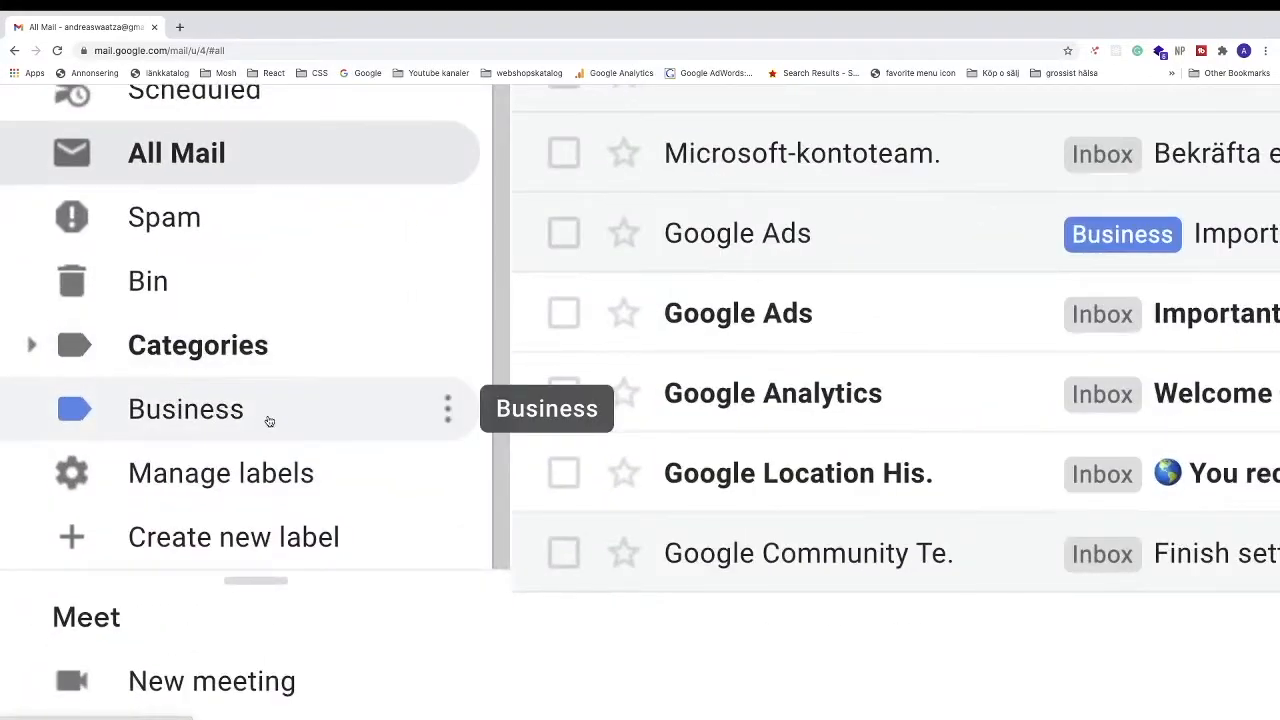
{"action": "left_click", "coordinate": [445, 410]}
{"action": "scroll", "coordinate": [500, 429], "scroll_direction": "down", "scroll_amount": 5}
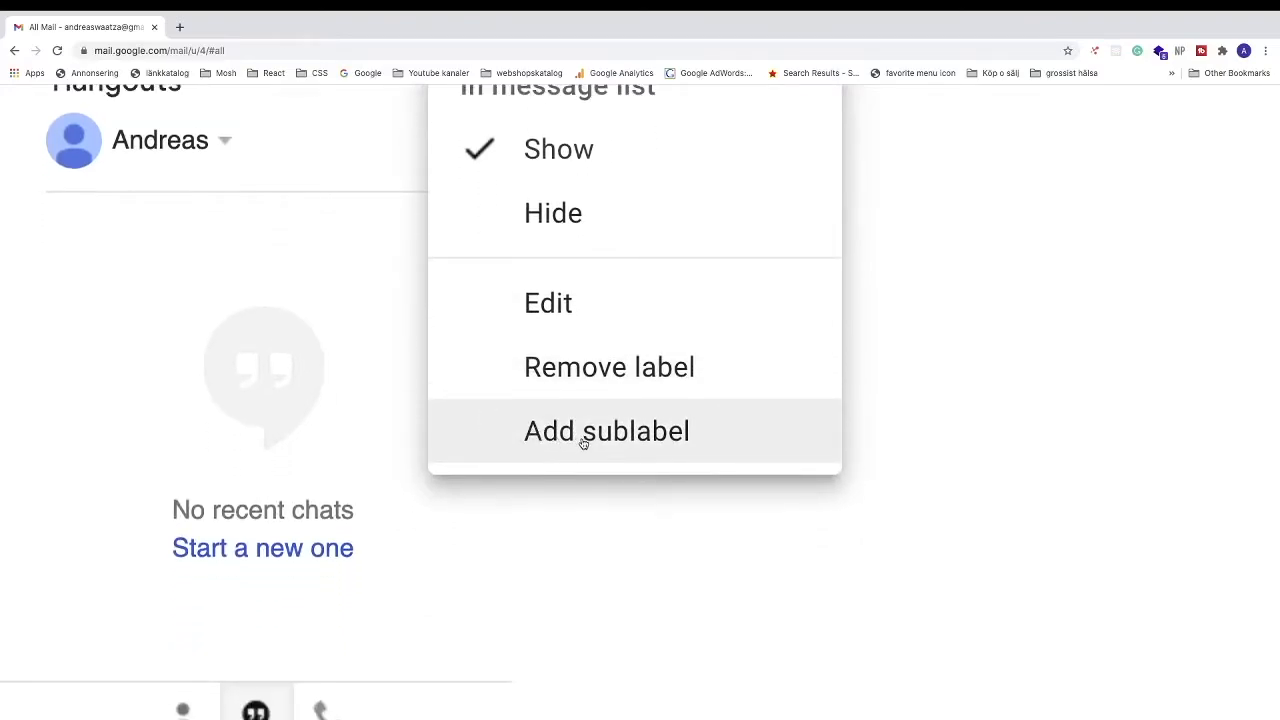
{"action": "left_click", "coordinate": [584, 441]}
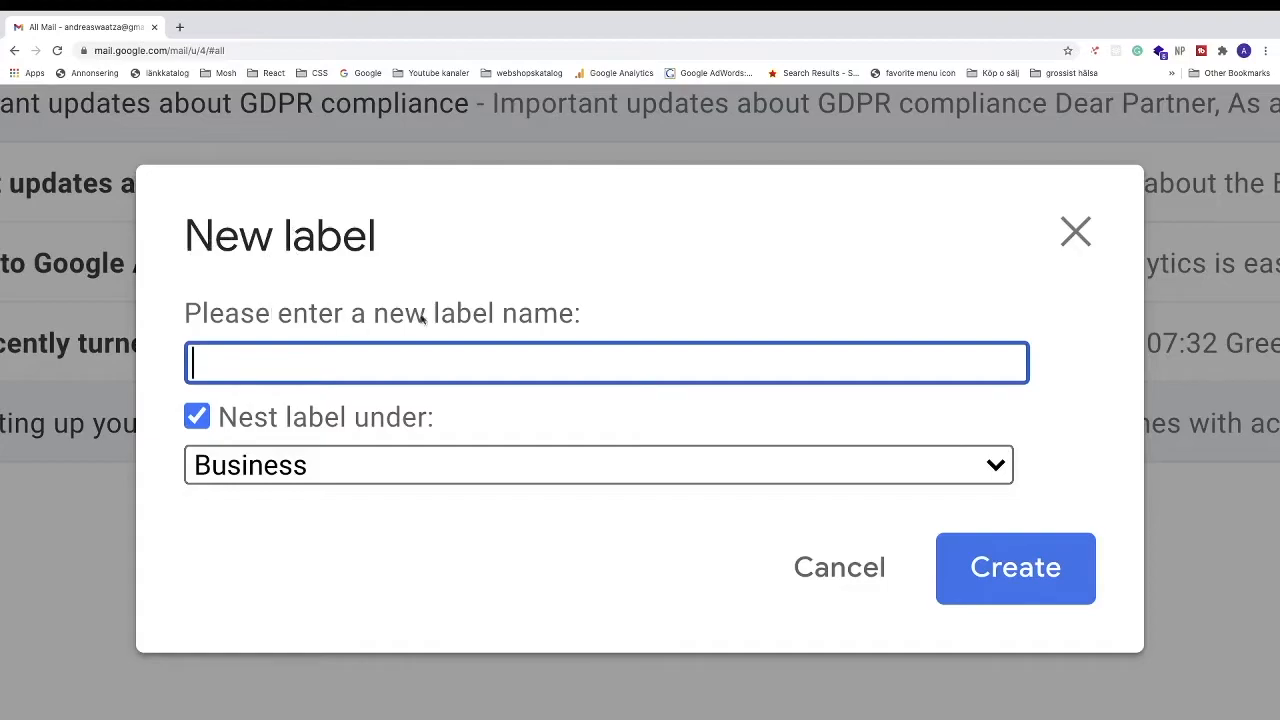
{"action": "type", "text": "bills to pay"}
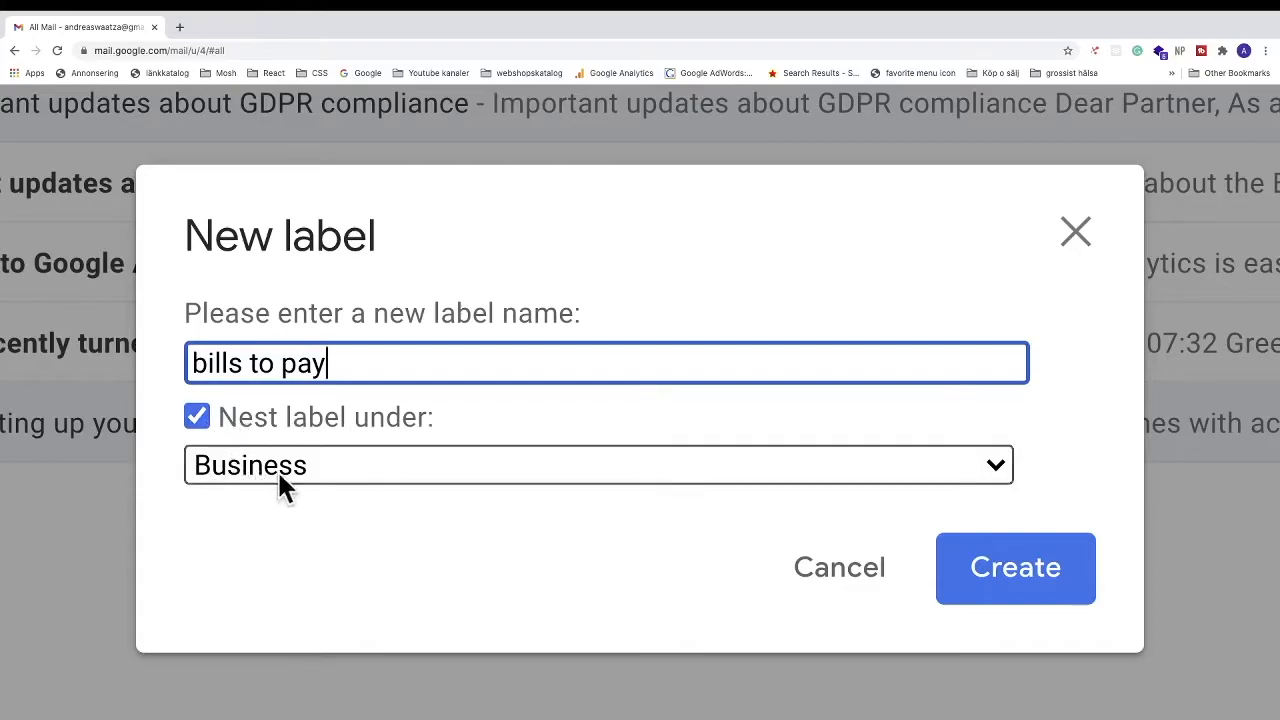
{"action": "left_click", "coordinate": [995, 464]}
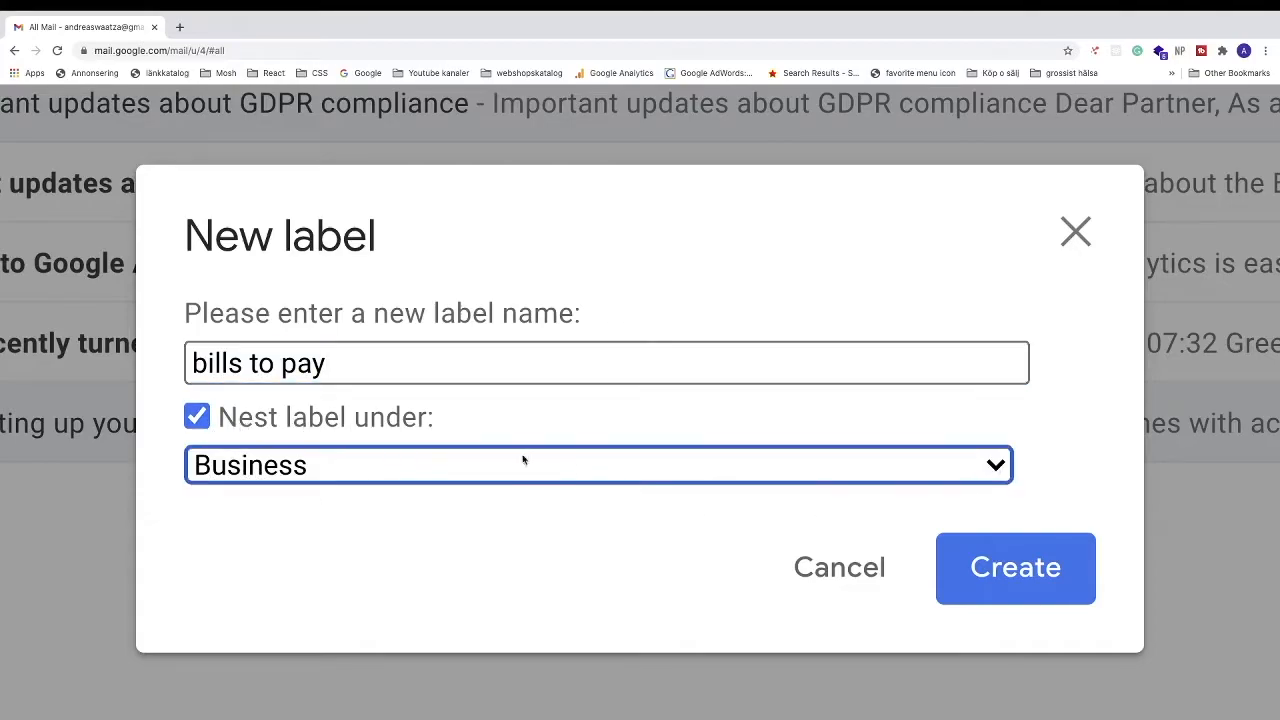
{"action": "left_click", "coordinate": [992, 466]}
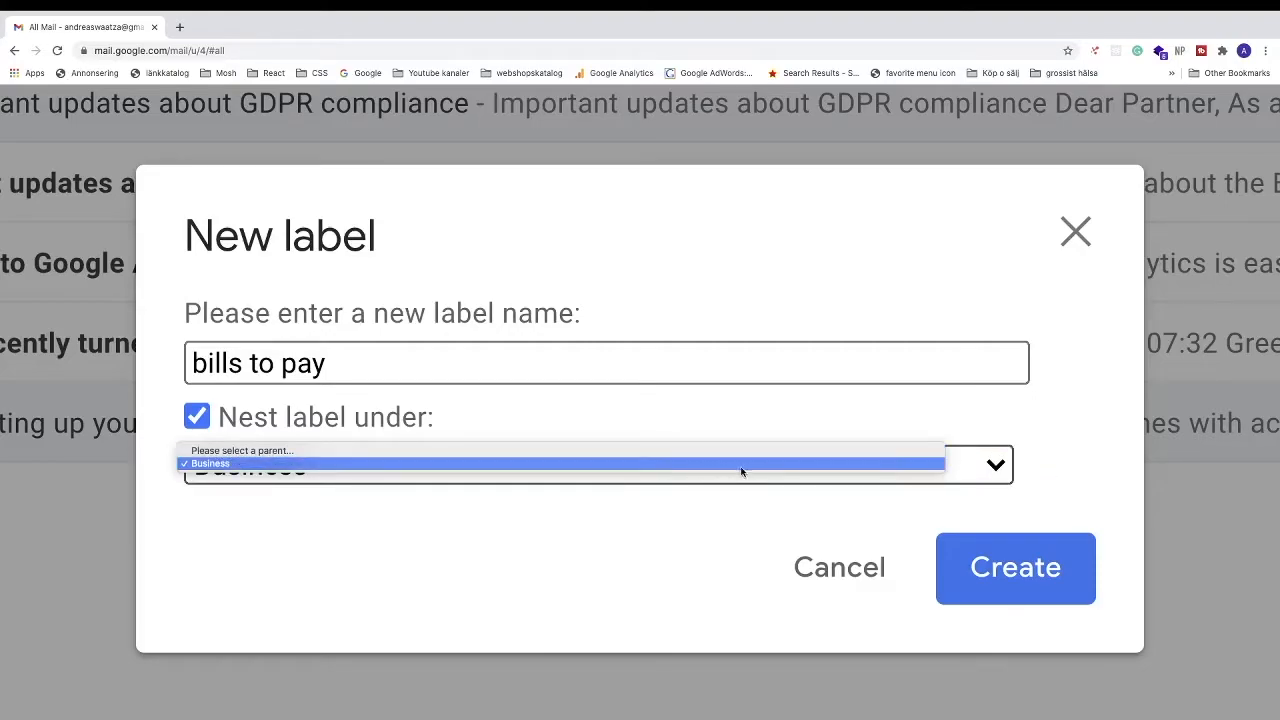
{"action": "left_click", "coordinate": [999, 466]}
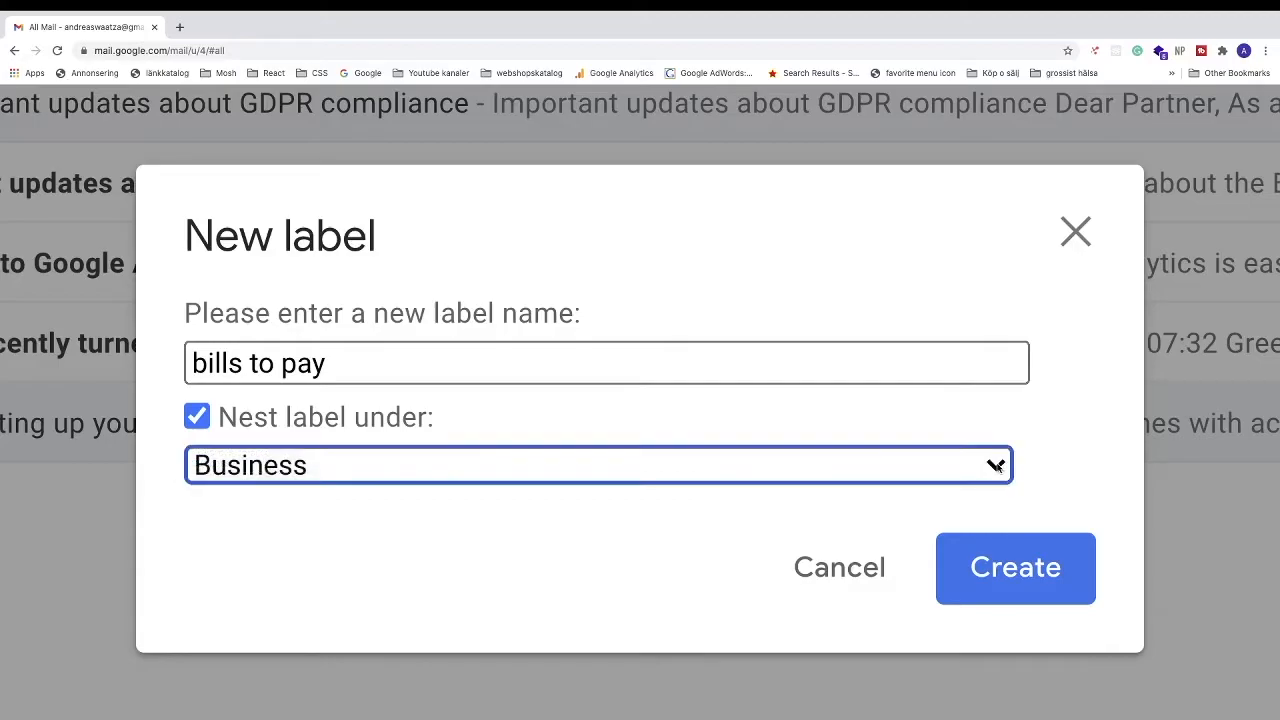
{"action": "left_click", "coordinate": [1018, 535]}
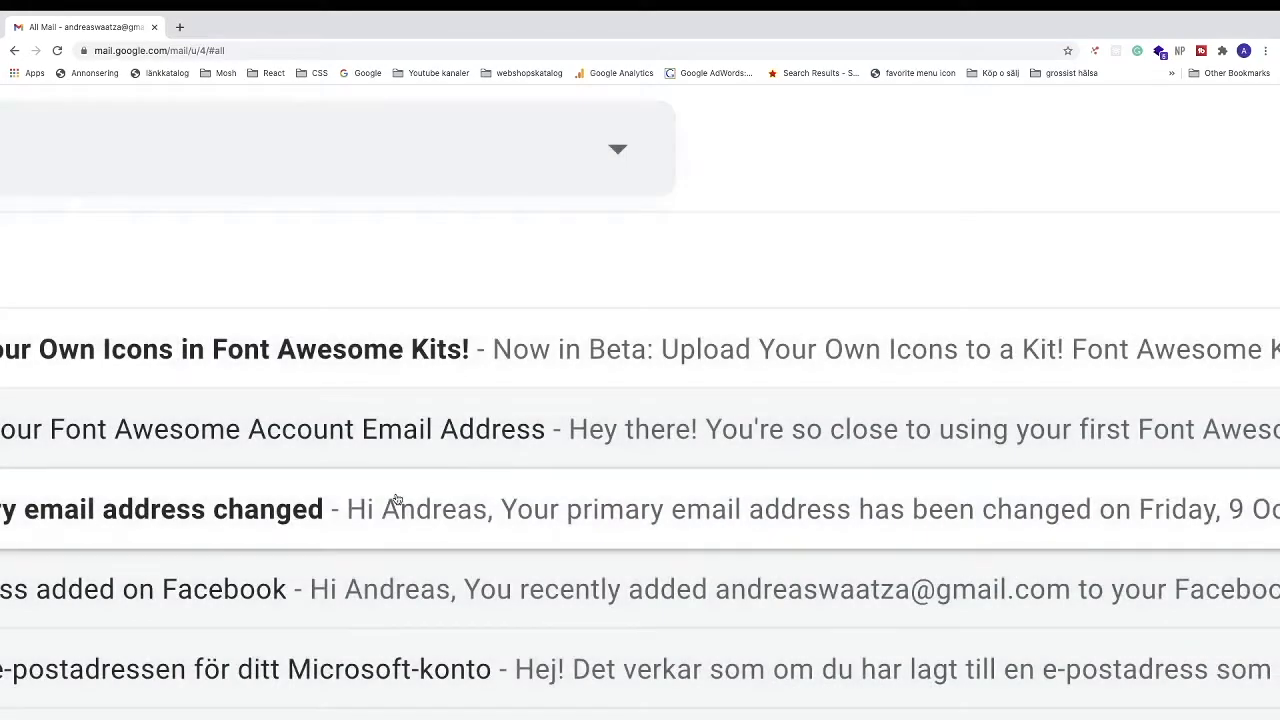
Step: Set the label colour of the bills to pay sublabel to red
{"action": "key", "text": "ctrl+0"}
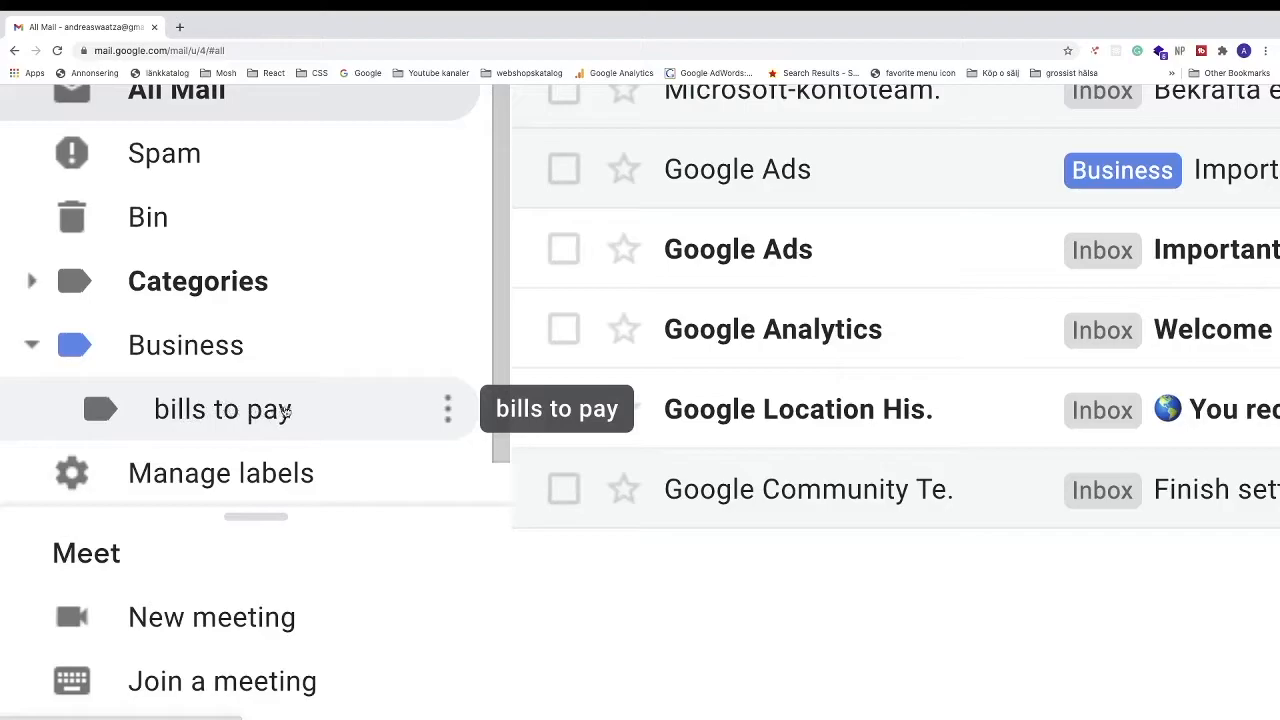
{"action": "left_click", "coordinate": [448, 409]}
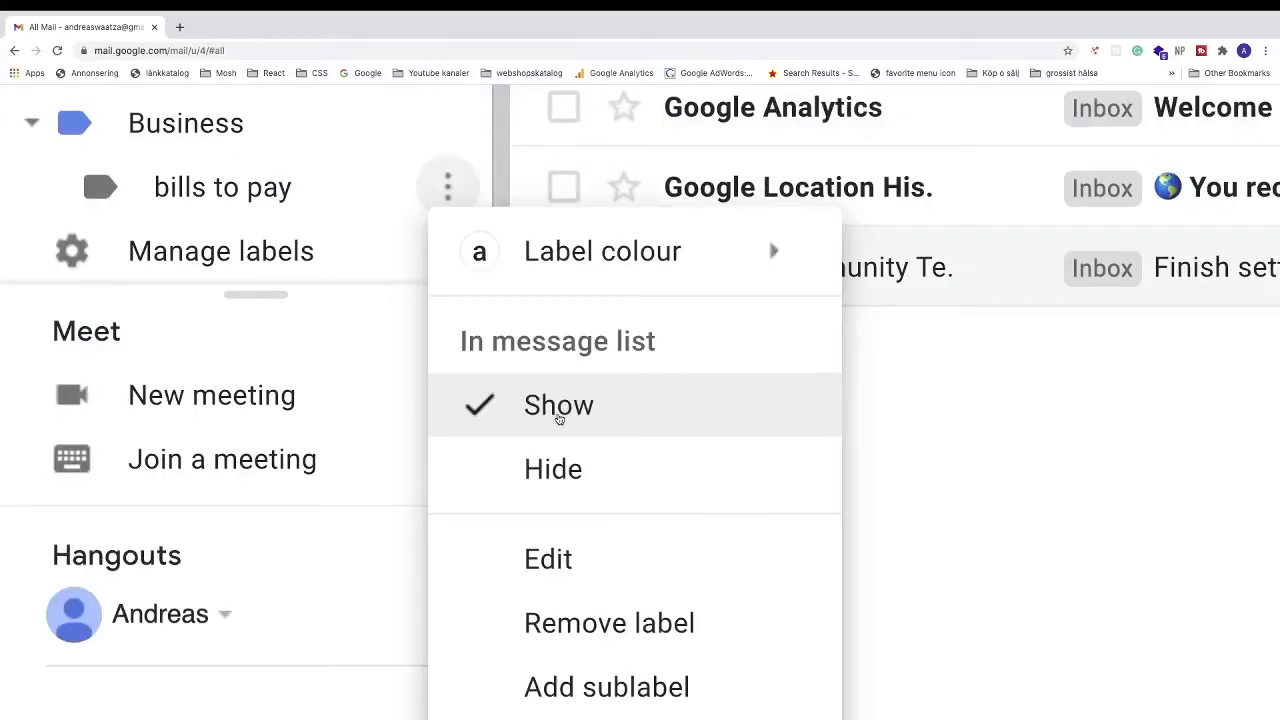
{"action": "mouse_move", "coordinate": [656, 262]}
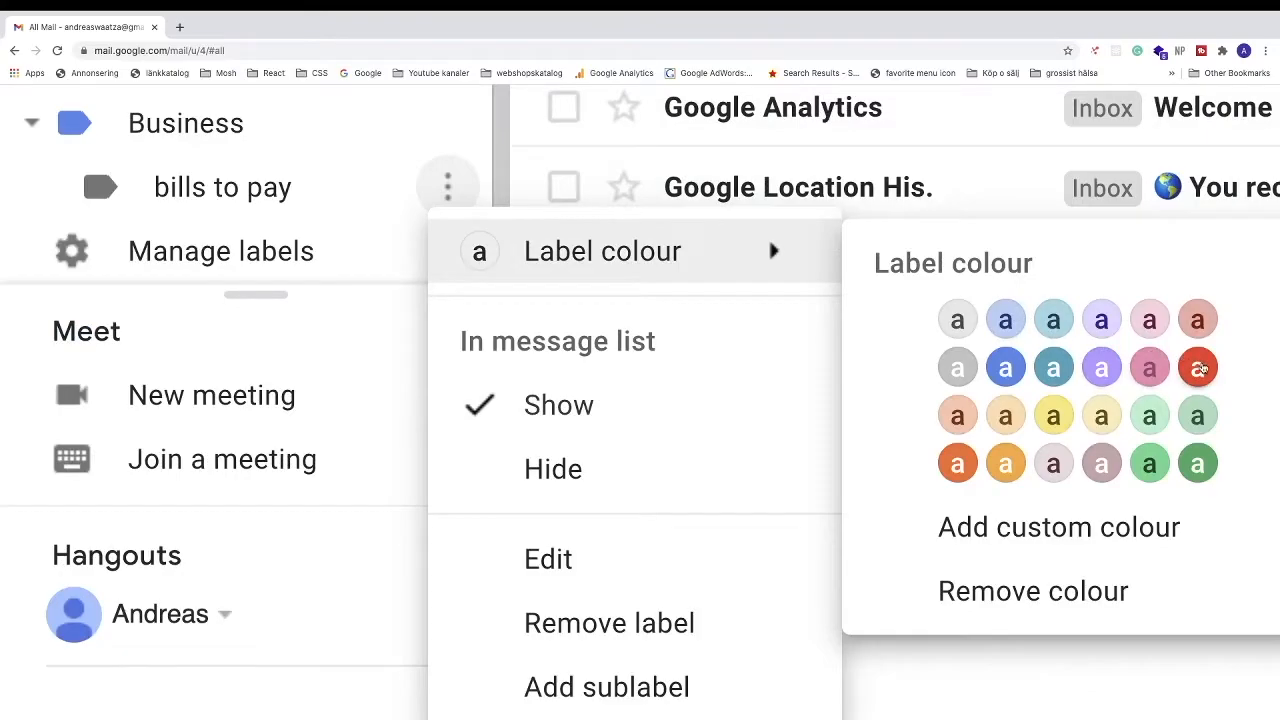
{"action": "left_click", "coordinate": [1199, 369]}
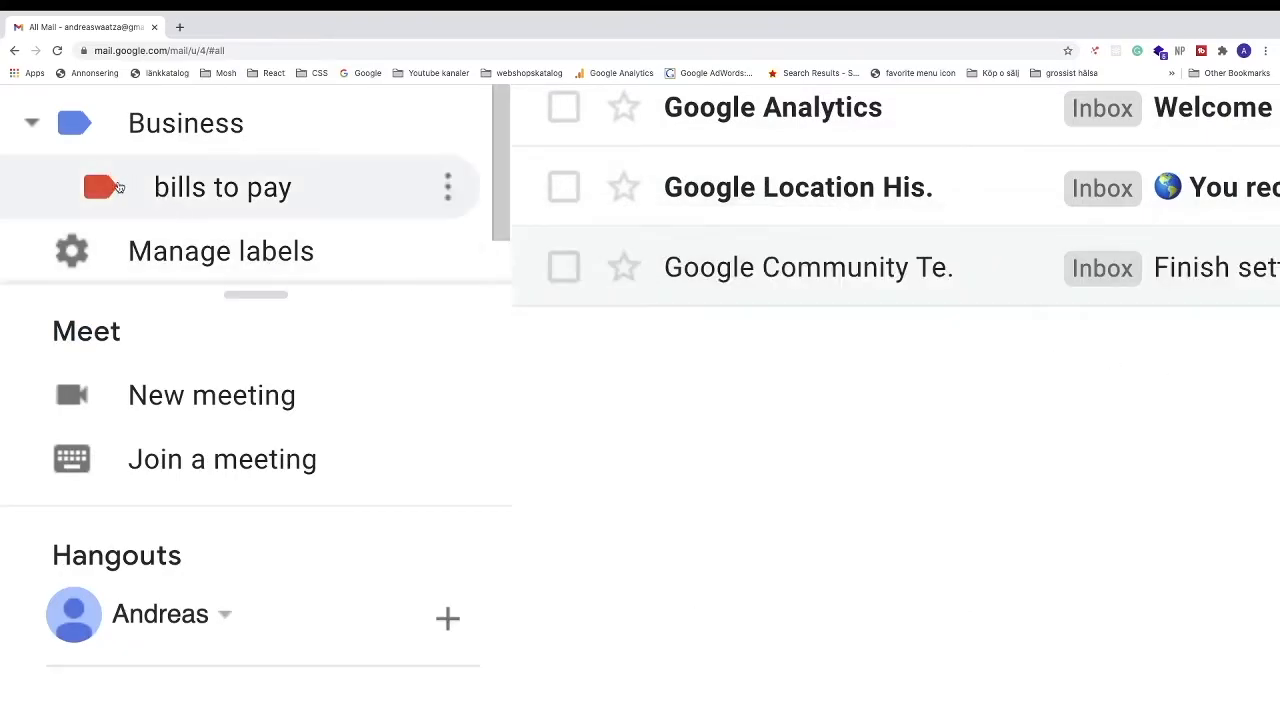
{"action": "scroll", "coordinate": [100, 188], "scroll_direction": "up", "scroll_amount": 1}
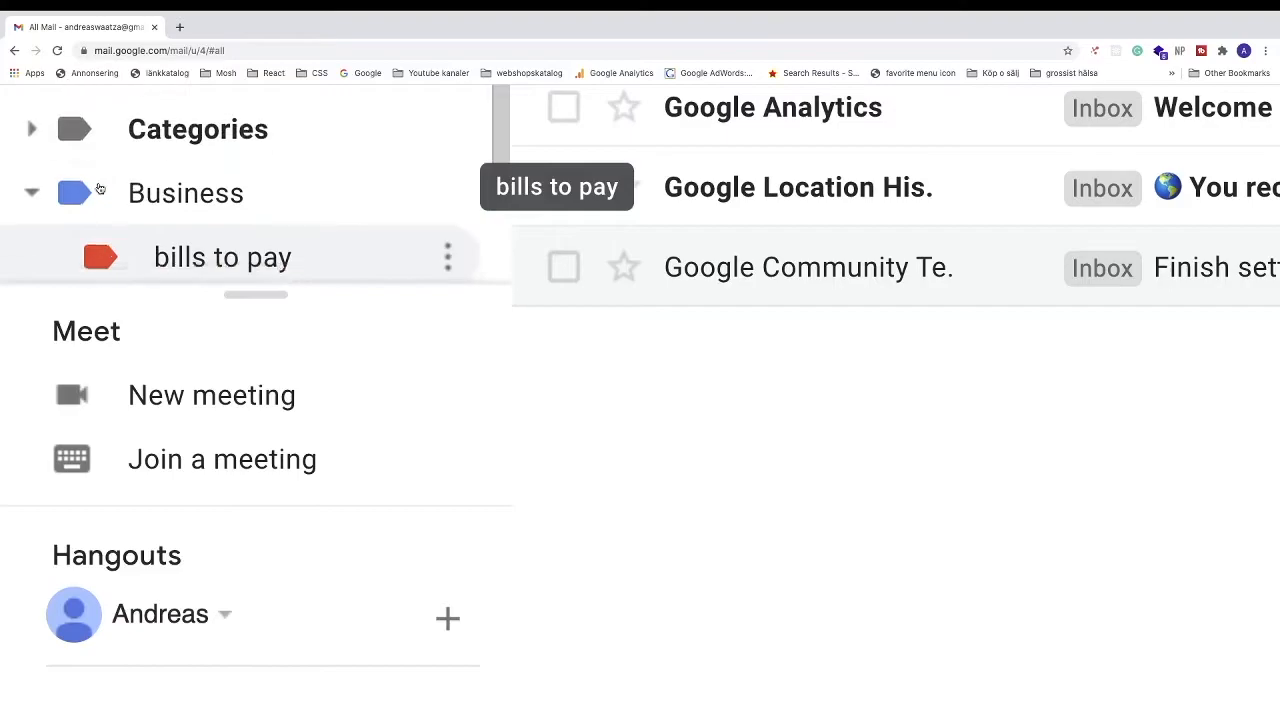
{"action": "left_click", "coordinate": [447, 223]}
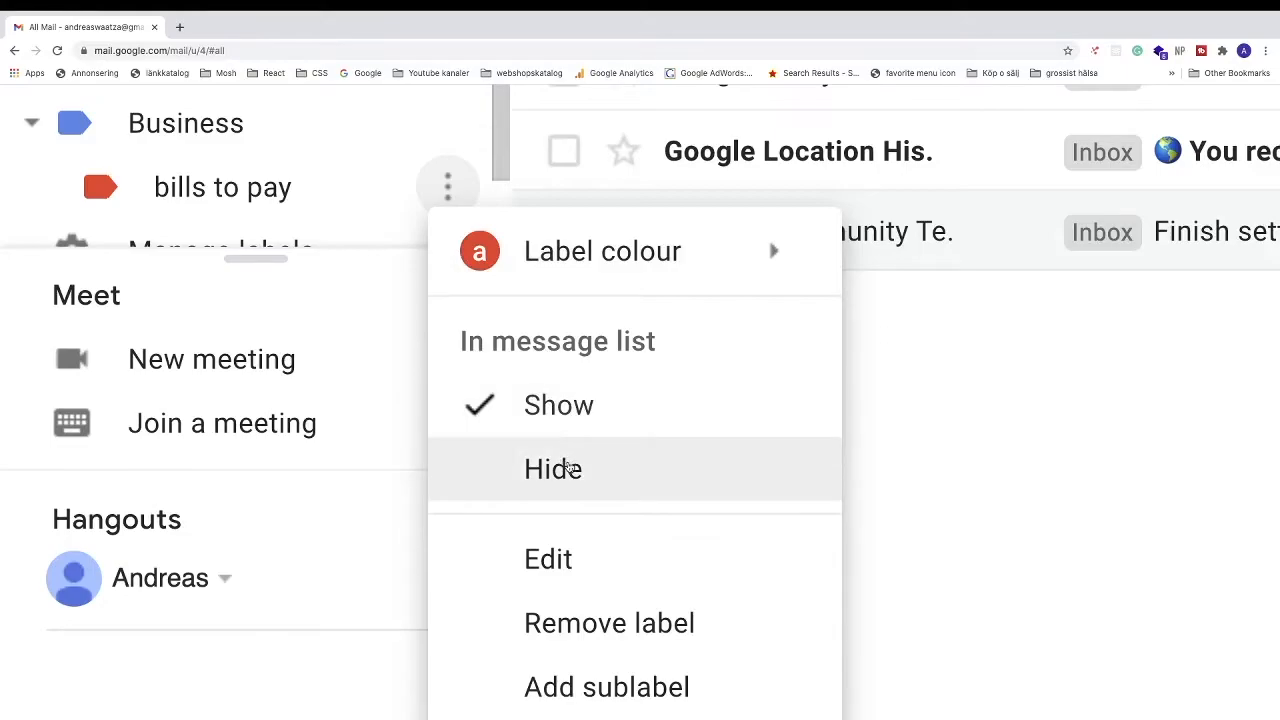
{"action": "scroll", "coordinate": [569, 467], "scroll_direction": "down", "scroll_amount": 1}
{"action": "scroll", "coordinate": [570, 467], "scroll_direction": "up", "scroll_amount": 1}
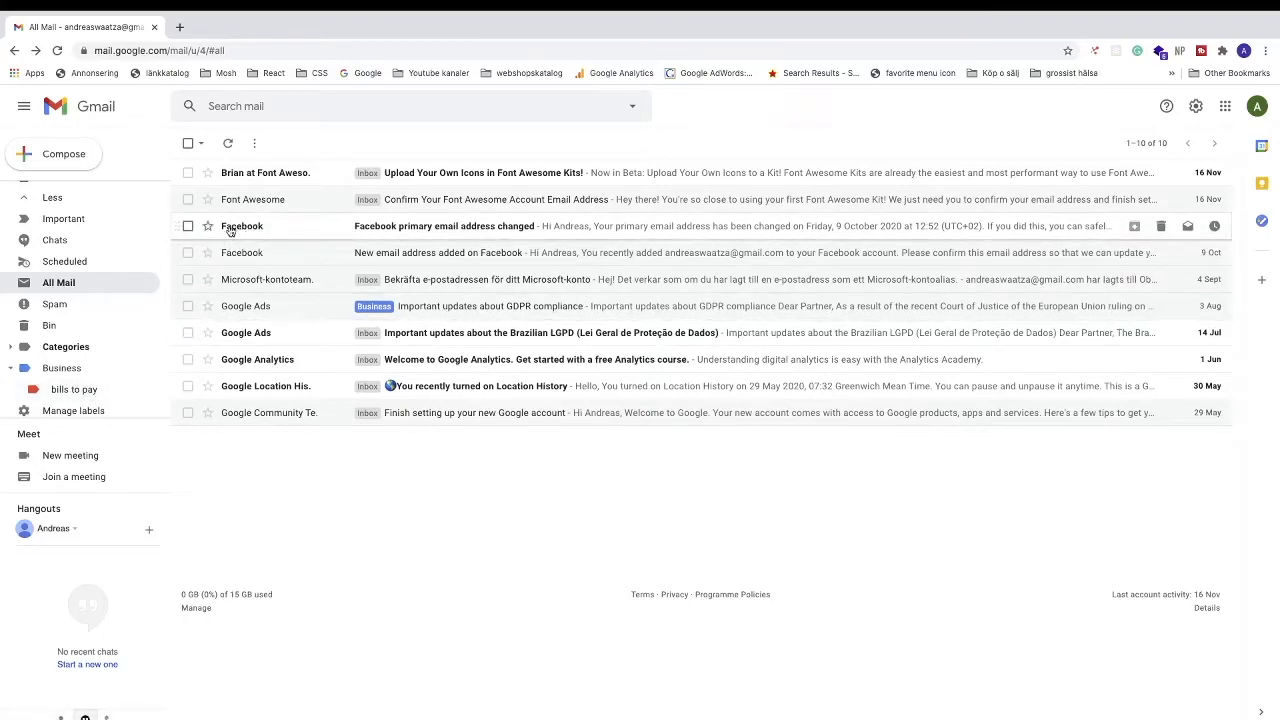
Step: Apply the Business/bills to pay label to the "Facebook primary email address changed" message
{"action": "left_click", "coordinate": [187, 228]}
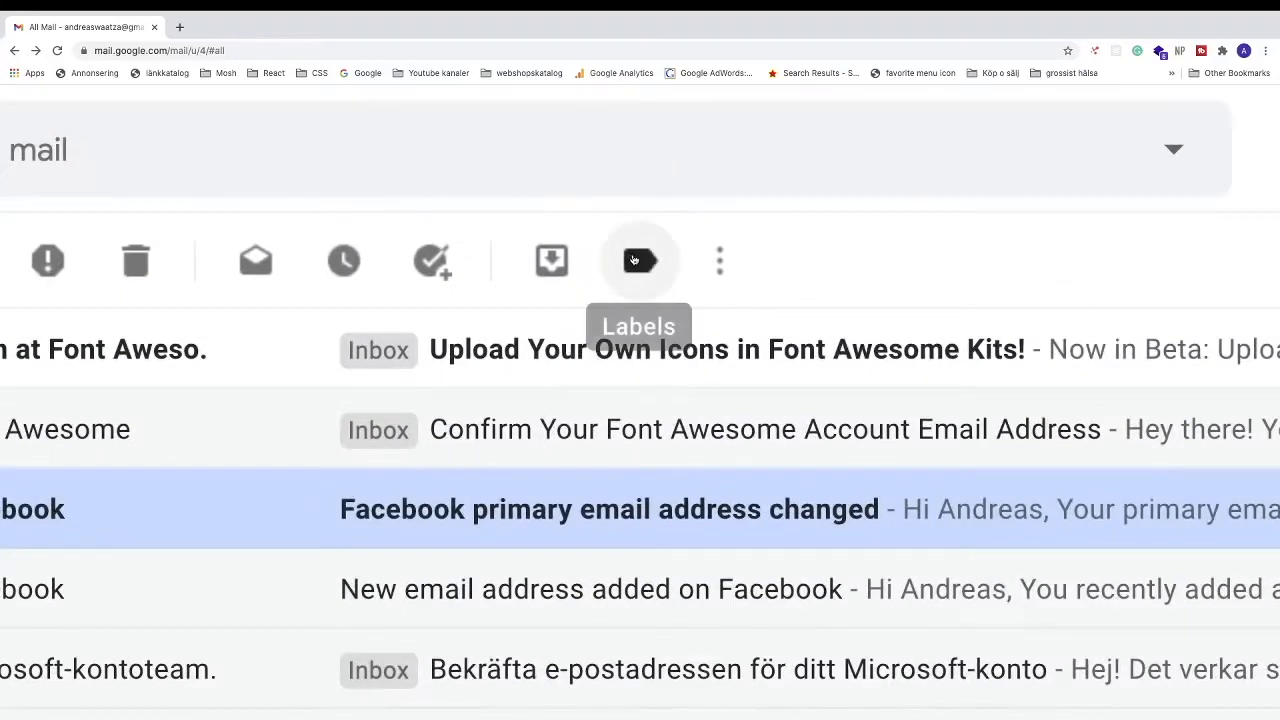
{"action": "left_click", "coordinate": [454, 144]}
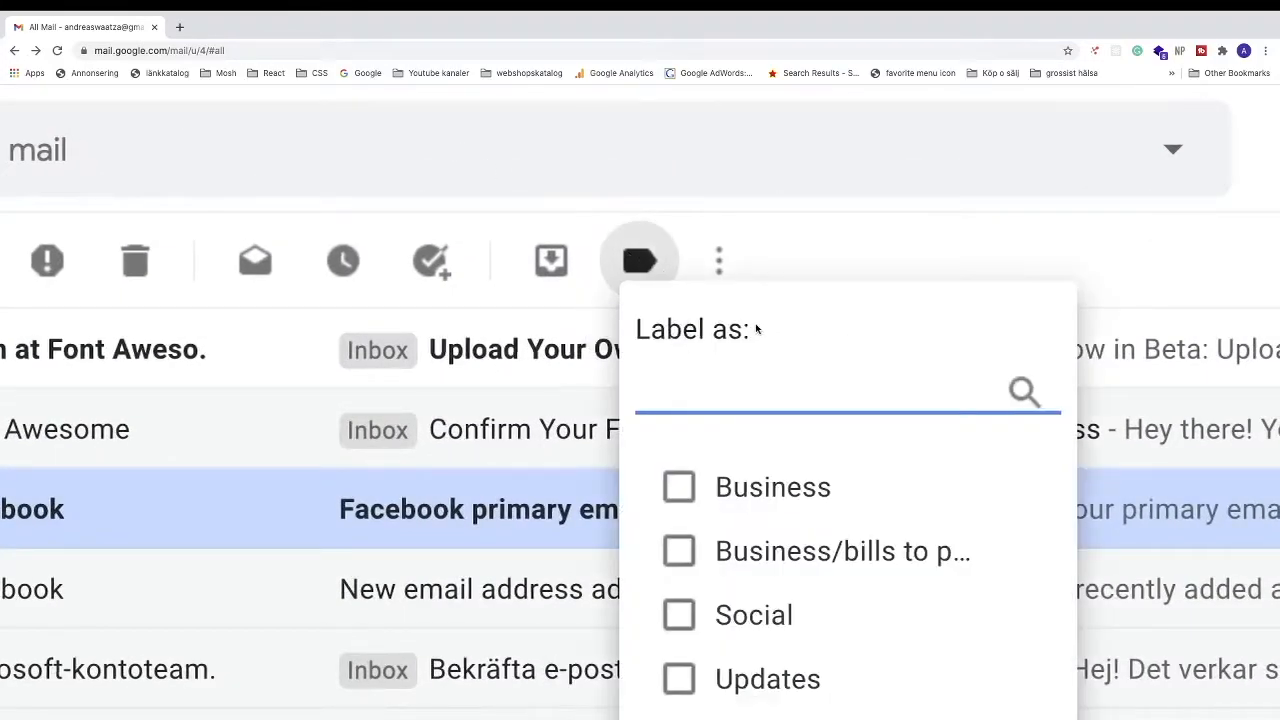
{"action": "scroll", "coordinate": [752, 328], "scroll_direction": "right", "scroll_amount": 3}
{"action": "scroll", "coordinate": [515, 442], "scroll_direction": "down", "scroll_amount": 1}
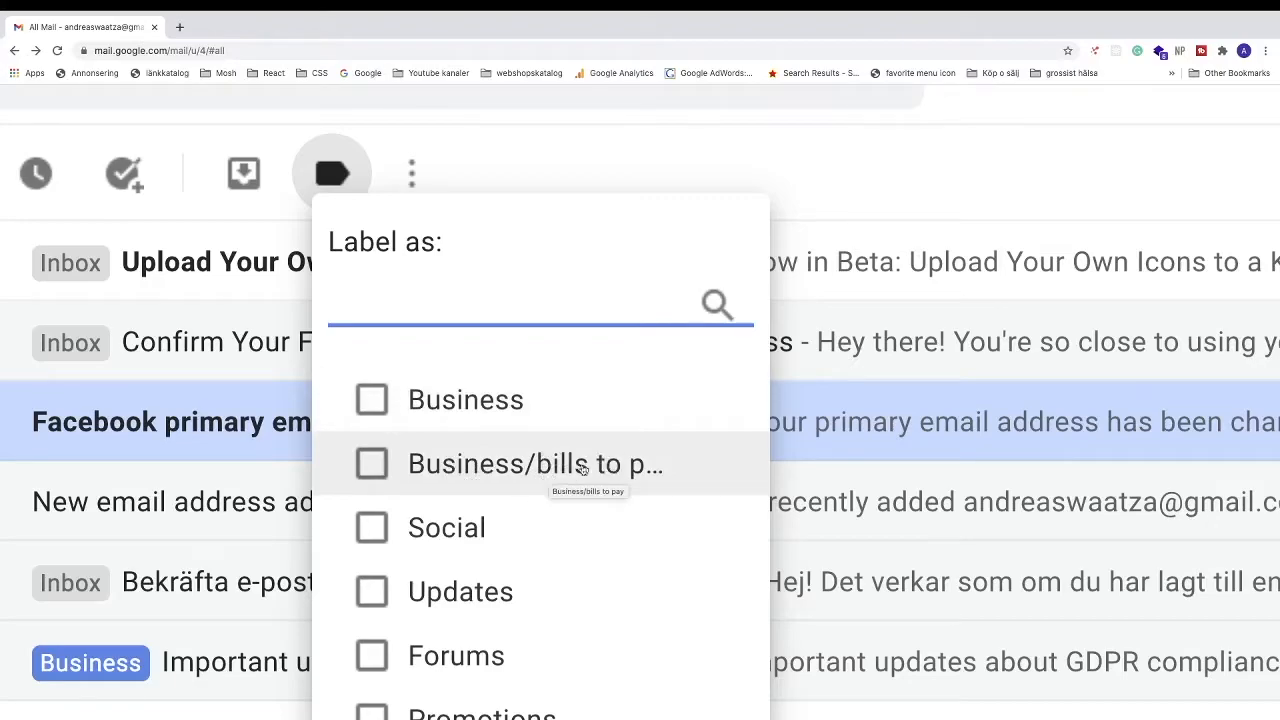
{"action": "left_click", "coordinate": [379, 467]}
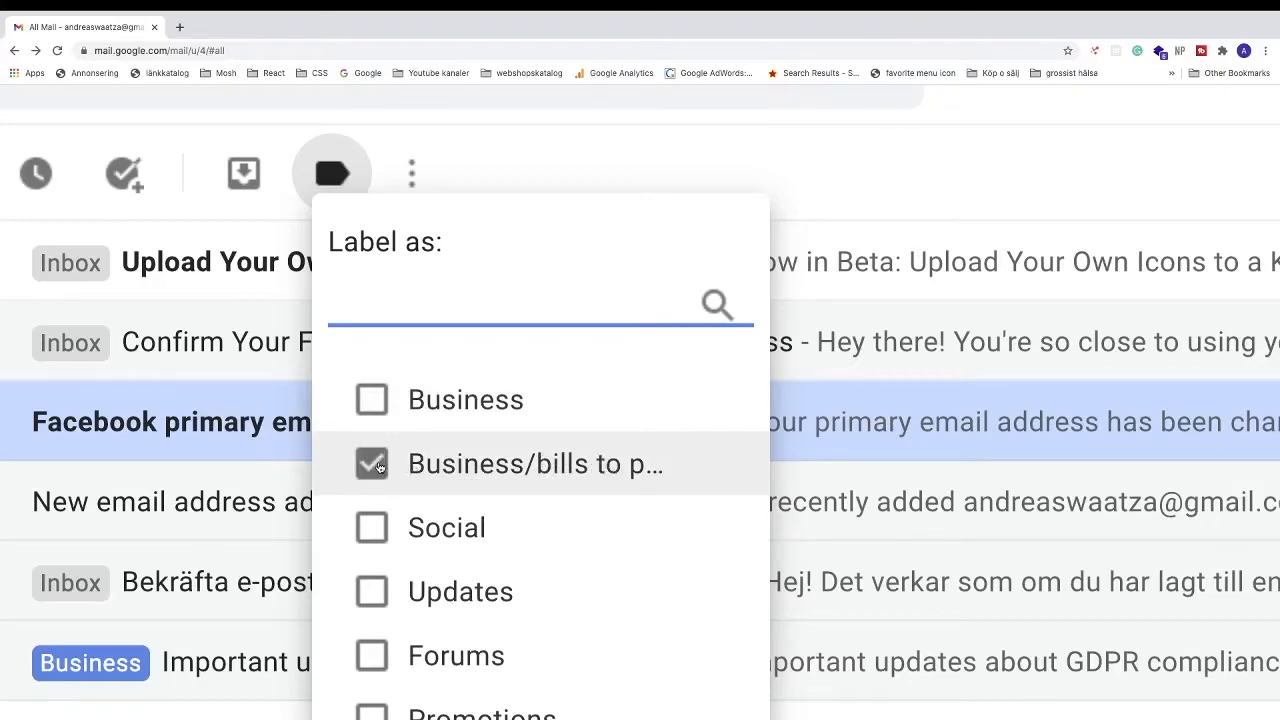
{"action": "scroll", "coordinate": [400, 480], "scroll_direction": "down", "scroll_amount": 3}
{"action": "left_click", "coordinate": [449, 514]}
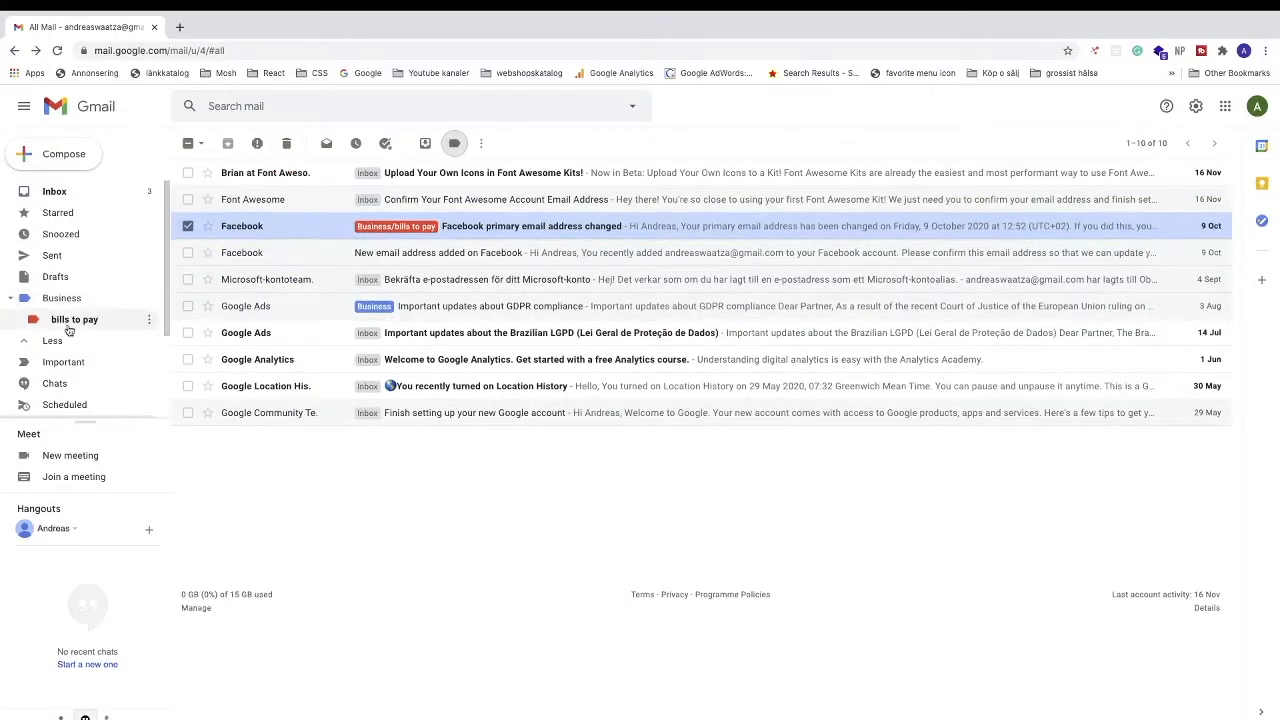
Step: Set the bills to pay sublabel to Hide in the message list
{"action": "left_click", "coordinate": [148, 321]}
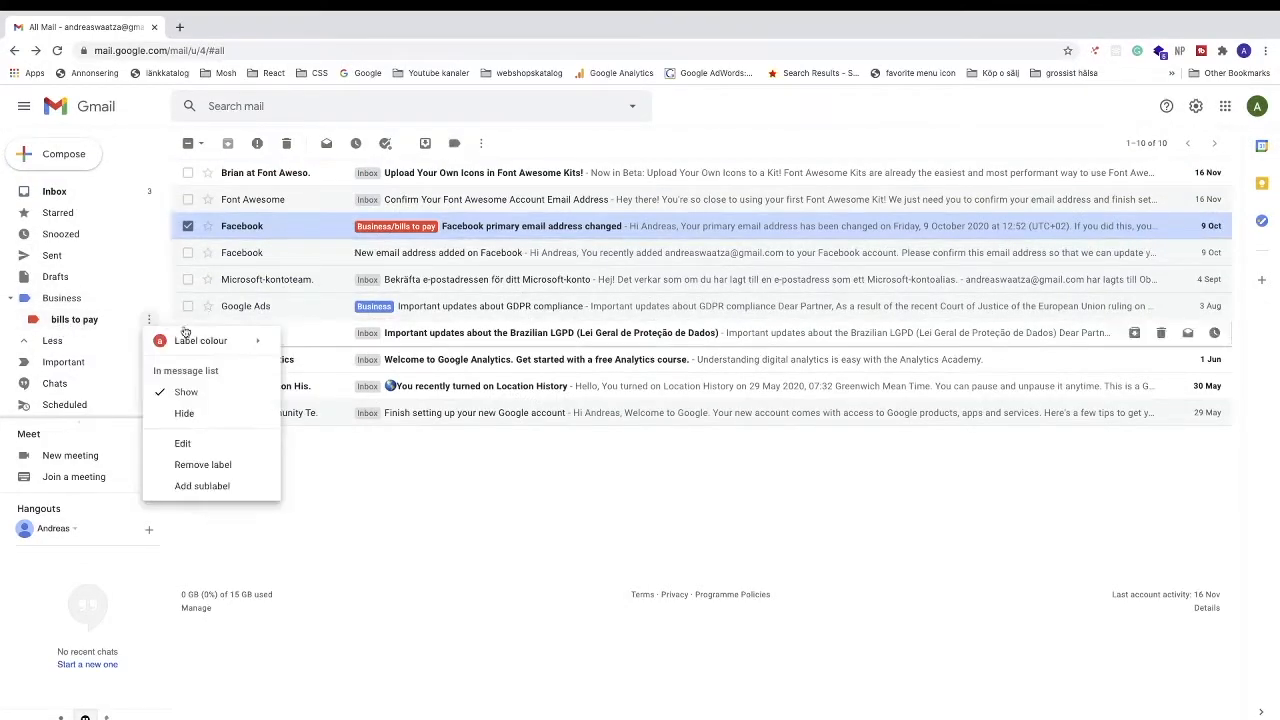
{"action": "left_click", "coordinate": [184, 413]}
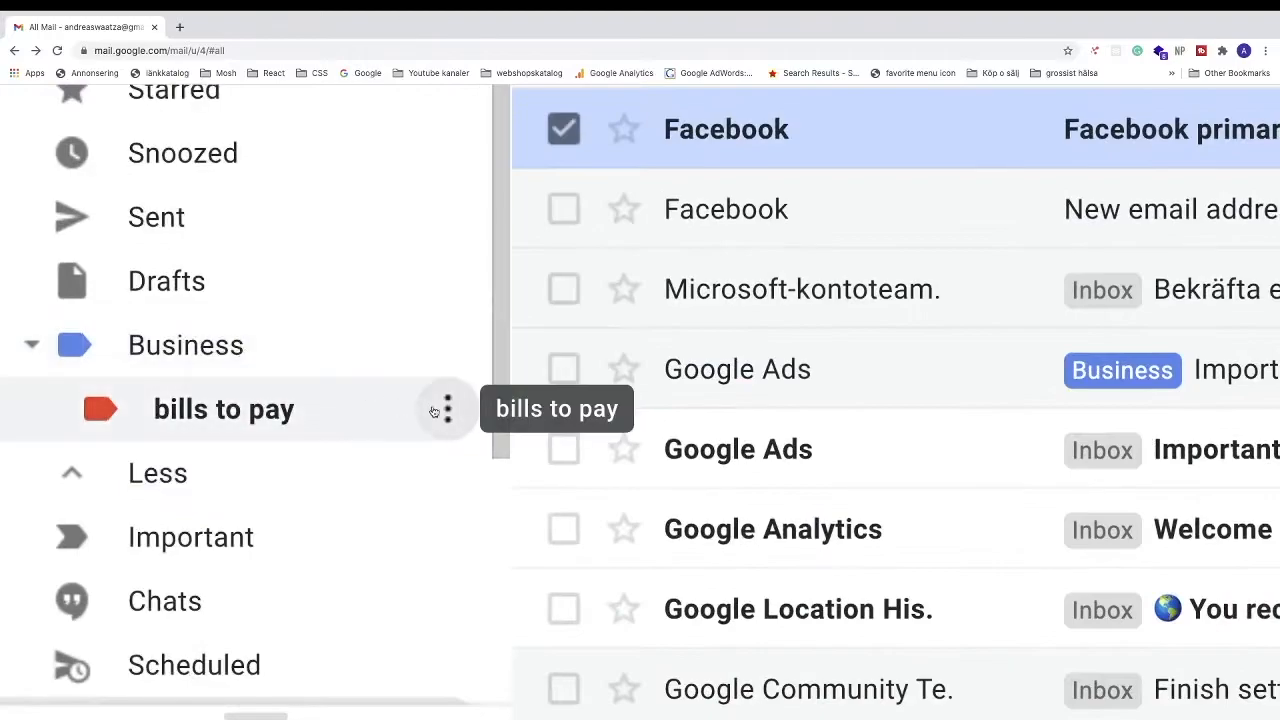
Step: Rename the bills to pay sublabel as "Bills to pay now", keeping it nested under Business
{"action": "left_click", "coordinate": [148, 319]}
{"action": "scroll", "coordinate": [560, 470], "scroll_direction": "down", "scroll_amount": 2}
{"action": "left_click", "coordinate": [556, 458]}
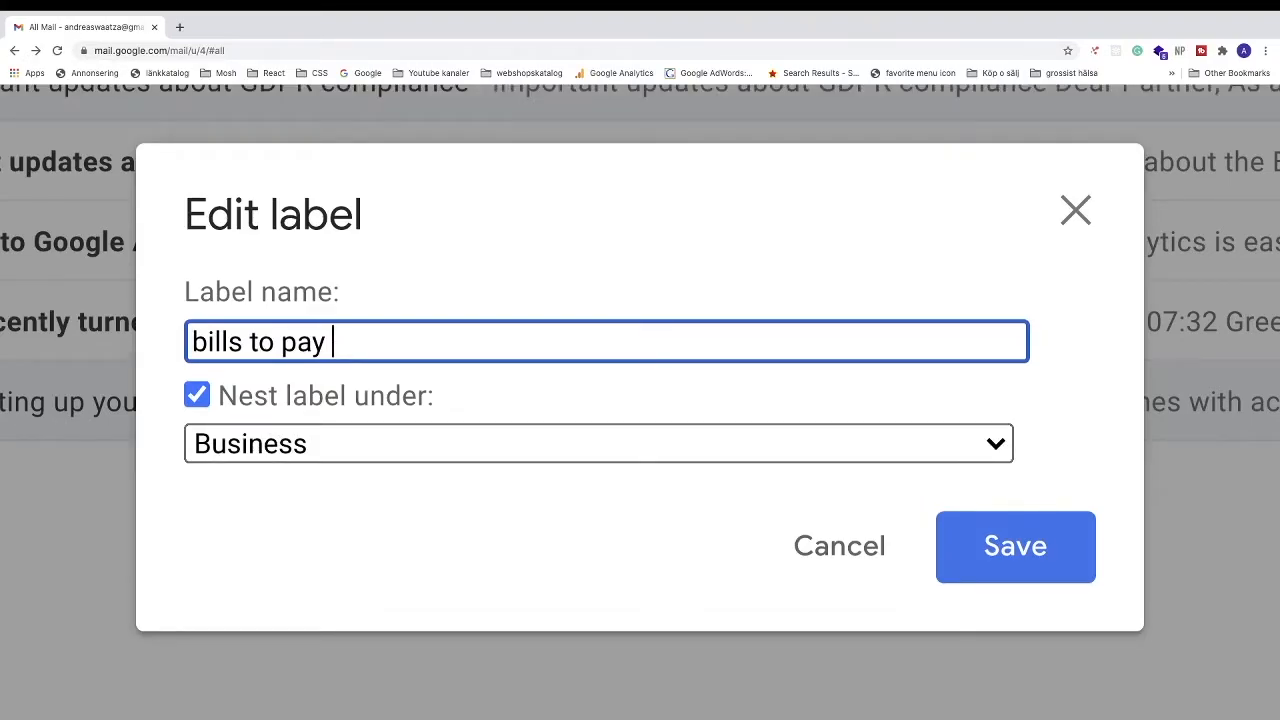
{"action": "type", "text": "now"}
{"action": "left_click", "coordinate": [996, 535]}
Step: Create a sublabel named "Private bills" nested under Bills to pay now
{"action": "scroll", "coordinate": [294, 438], "scroll_direction": "down", "scroll_amount": 5}
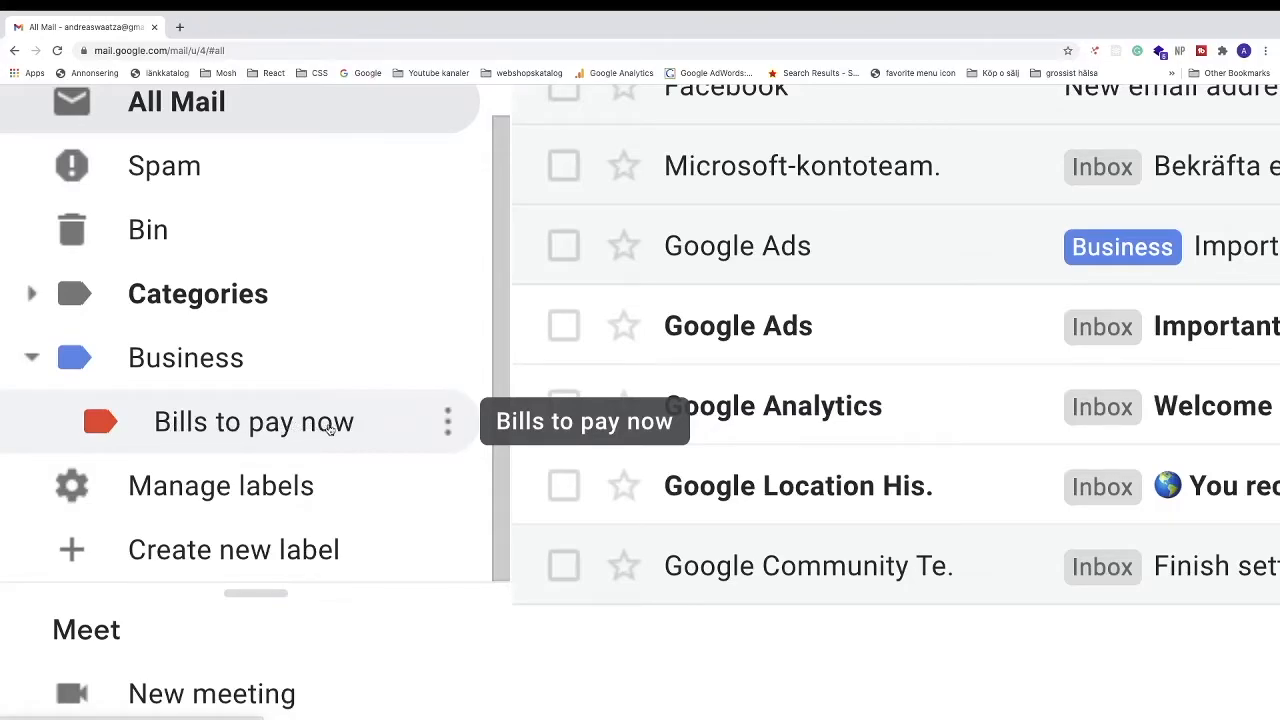
{"action": "left_click", "coordinate": [447, 421]}
{"action": "scroll", "coordinate": [500, 420], "scroll_direction": "down", "scroll_amount": 3}
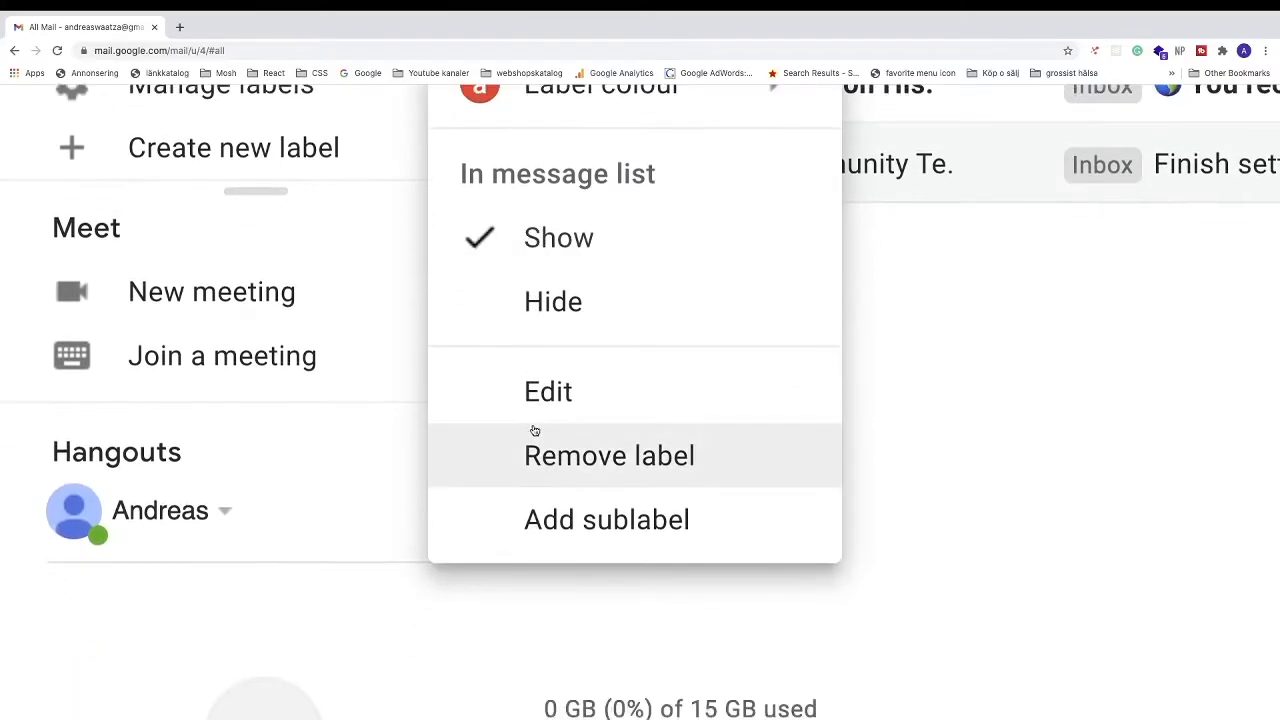
{"action": "left_click", "coordinate": [579, 518]}
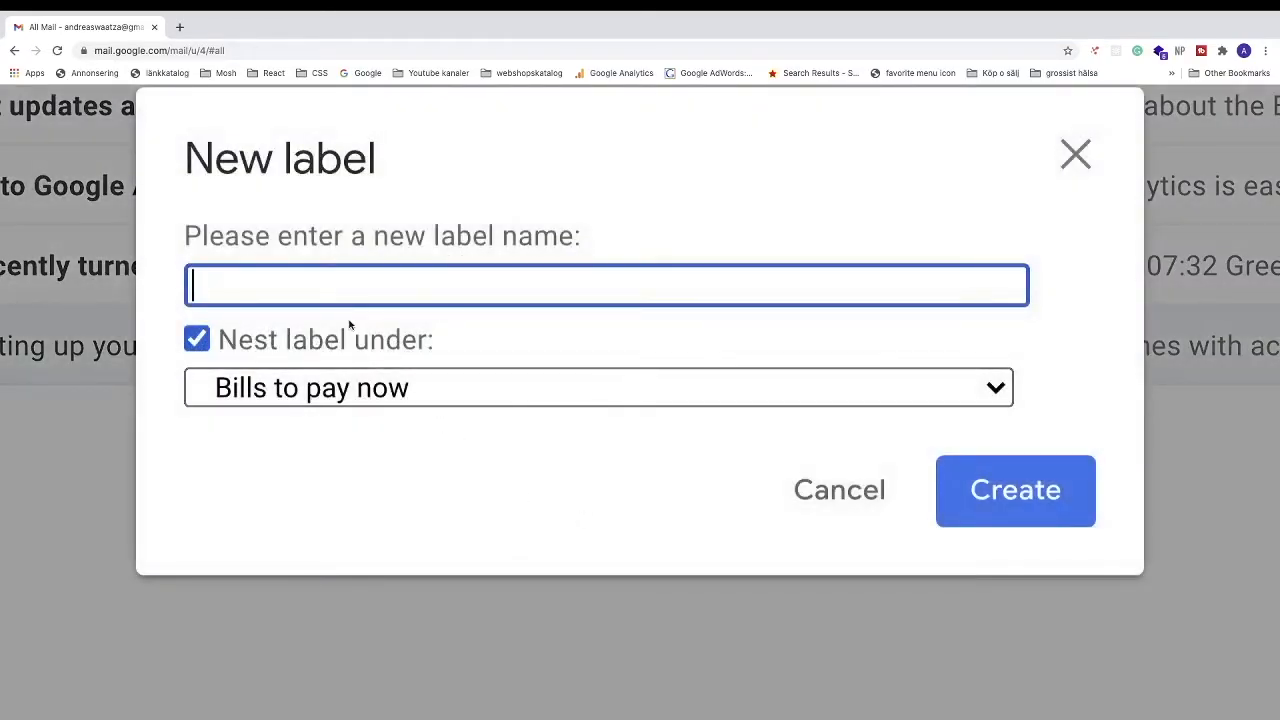
{"action": "type", "text": "Private bills"}
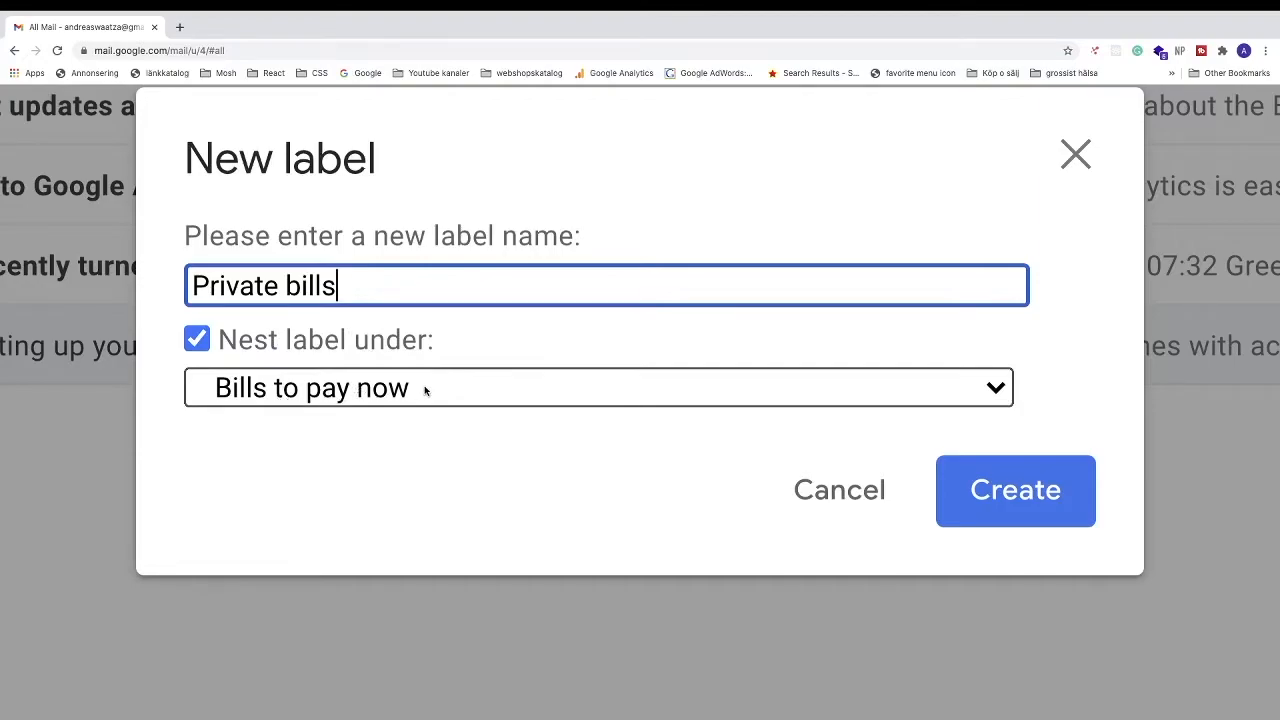
{"action": "left_click", "coordinate": [980, 491]}
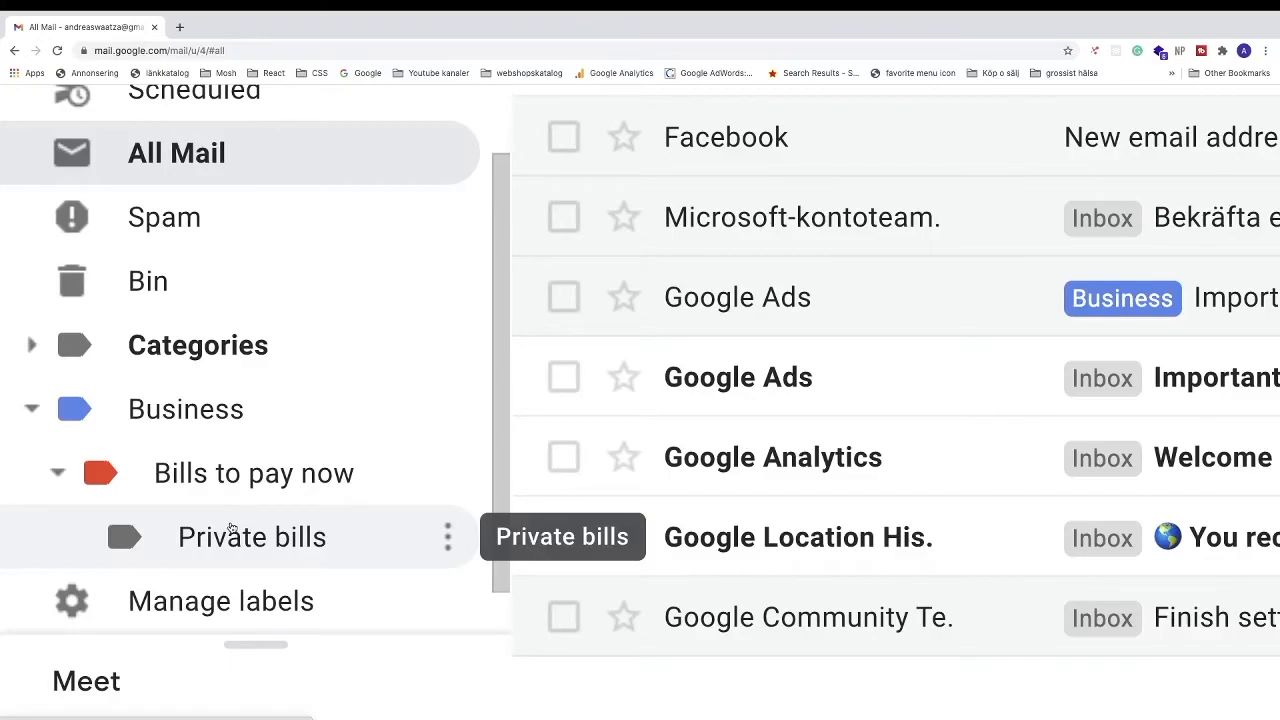
Step: Remove the Private bills label and confirm its deletion
{"action": "left_click", "coordinate": [448, 537]}
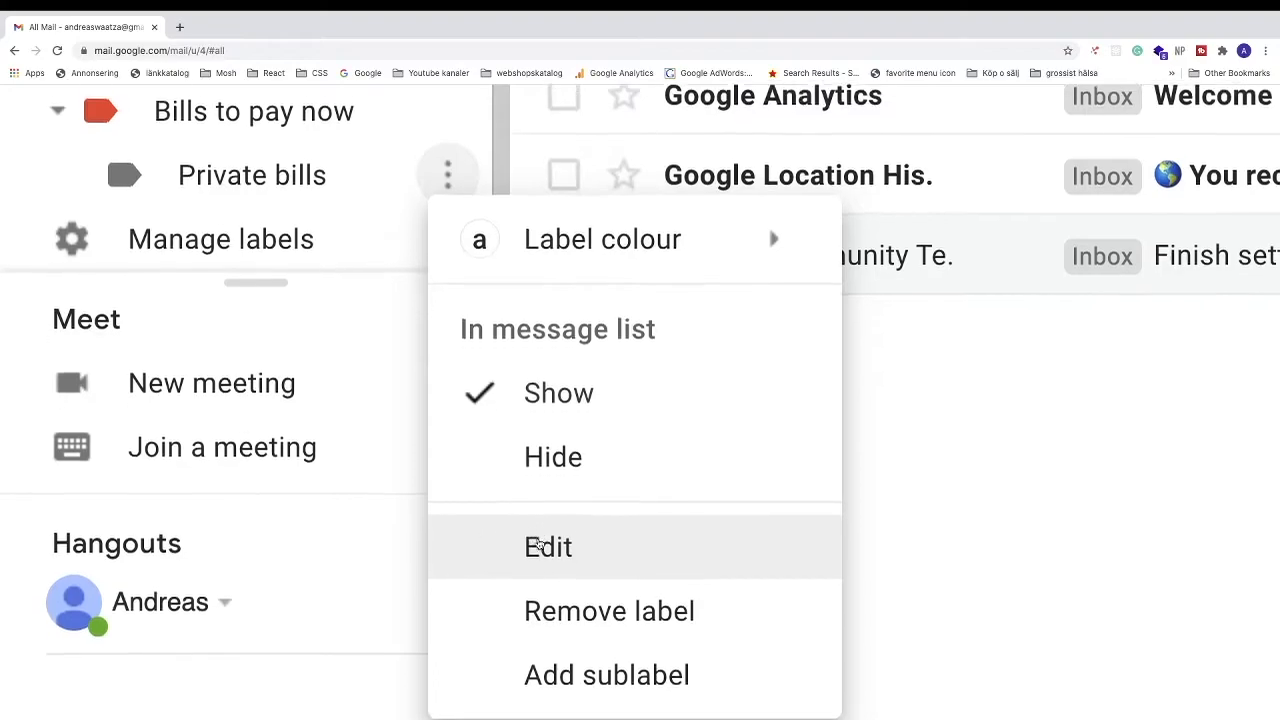
{"action": "left_click", "coordinate": [566, 571]}
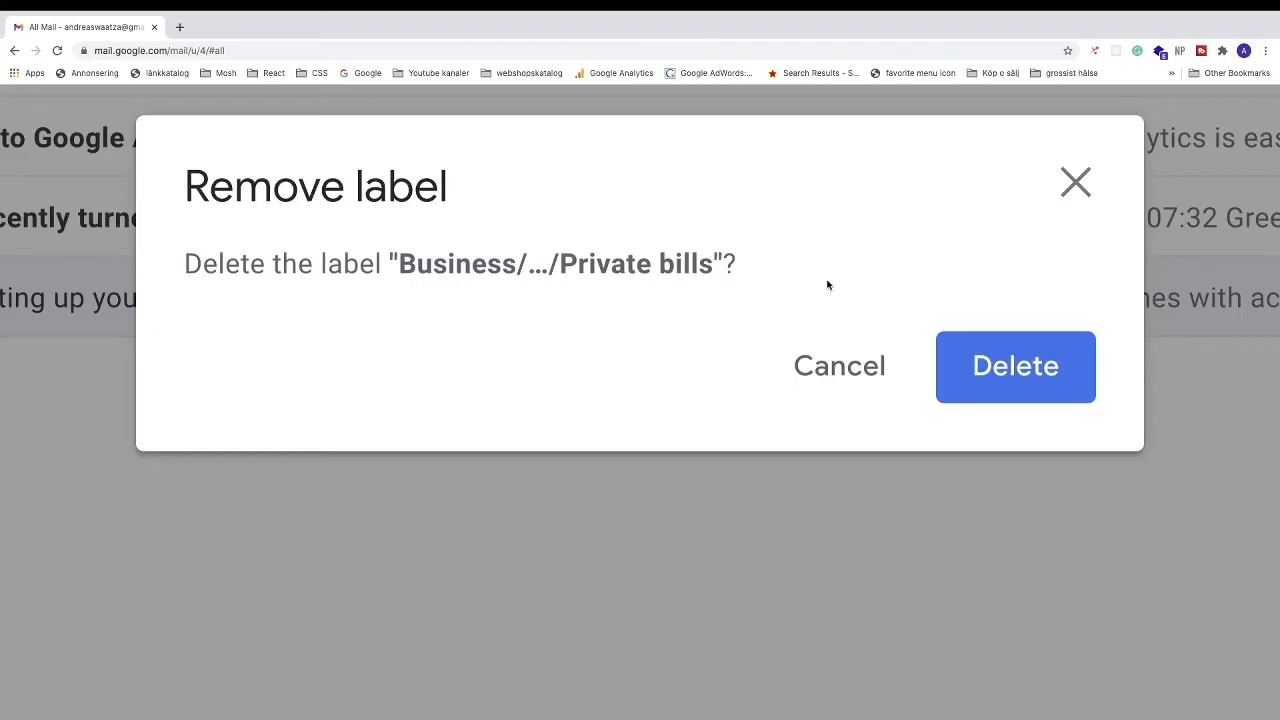
{"action": "left_click", "coordinate": [980, 362]}
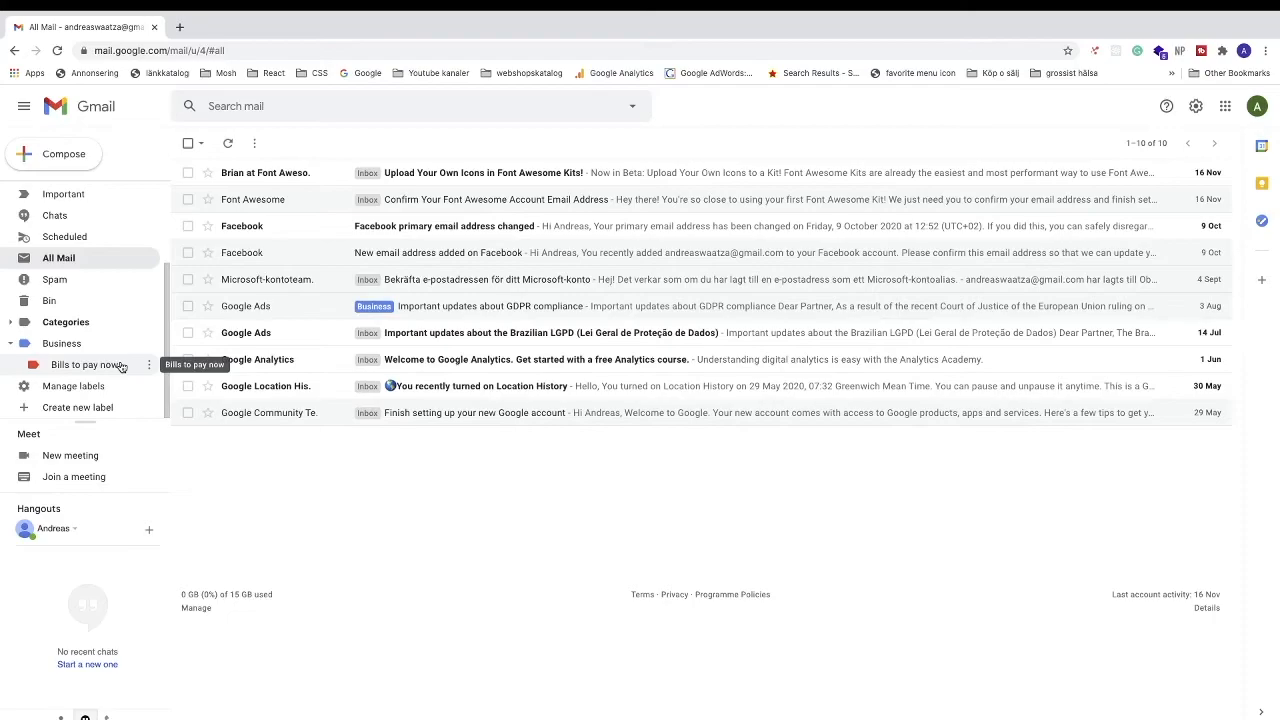
{"action": "scroll", "coordinate": [57, 245], "scroll_direction": "up", "scroll_amount": 2}
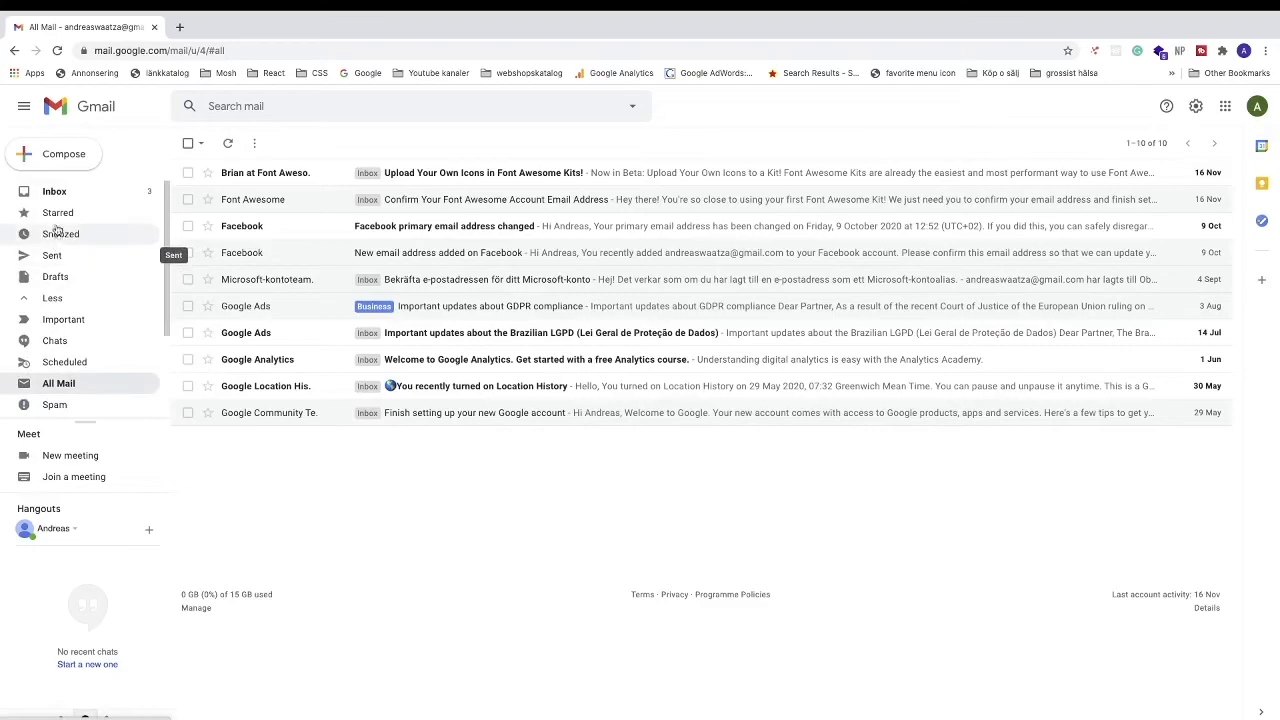